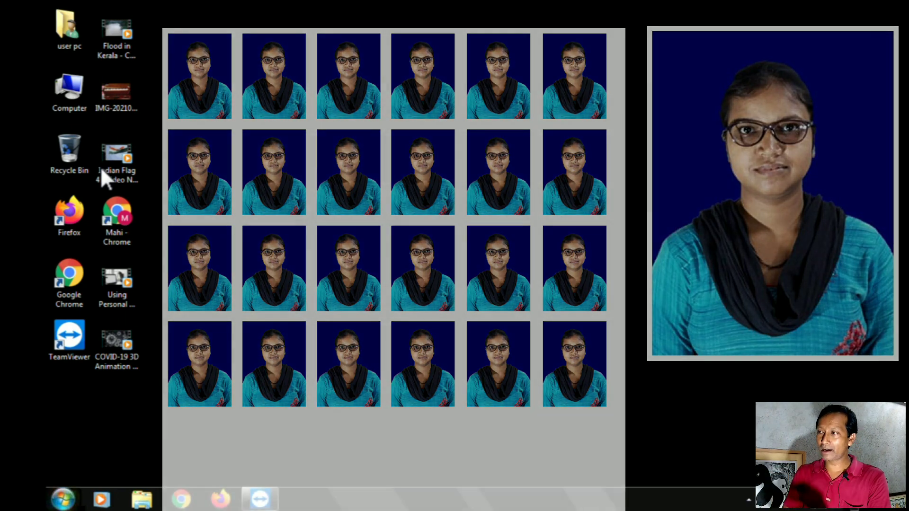
Step: Launch Adobe Photoshop and open the JPG copy of the blue-background portrait from the RM folder
key("super")
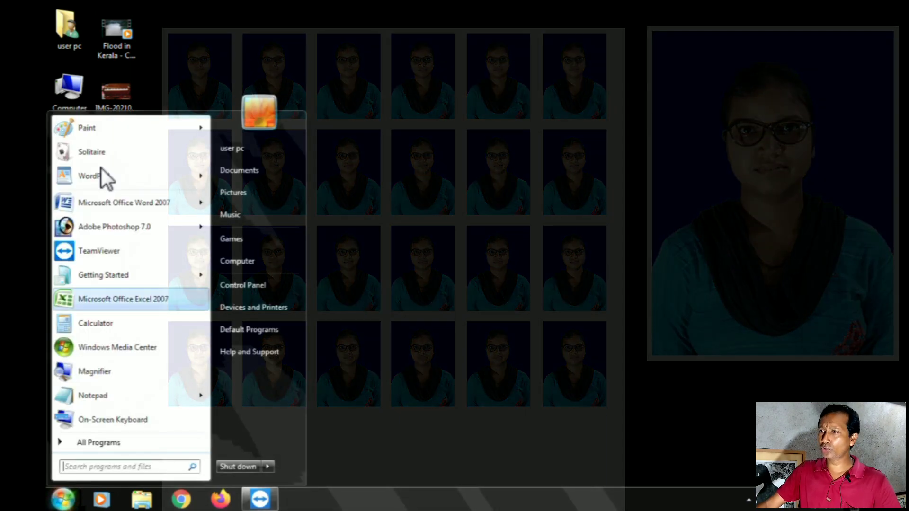
key("Down")
key("Escape")
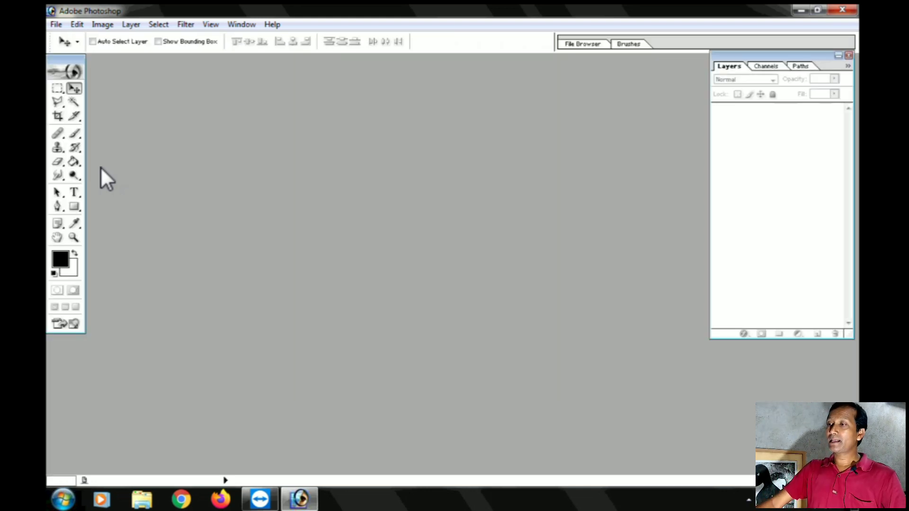
key("alt+f")
key("Down")
key("Down")
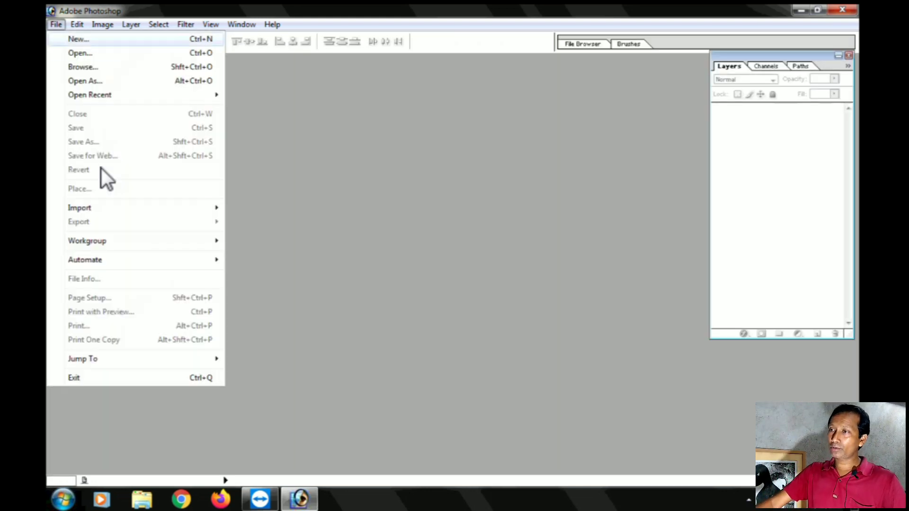
key("Return")
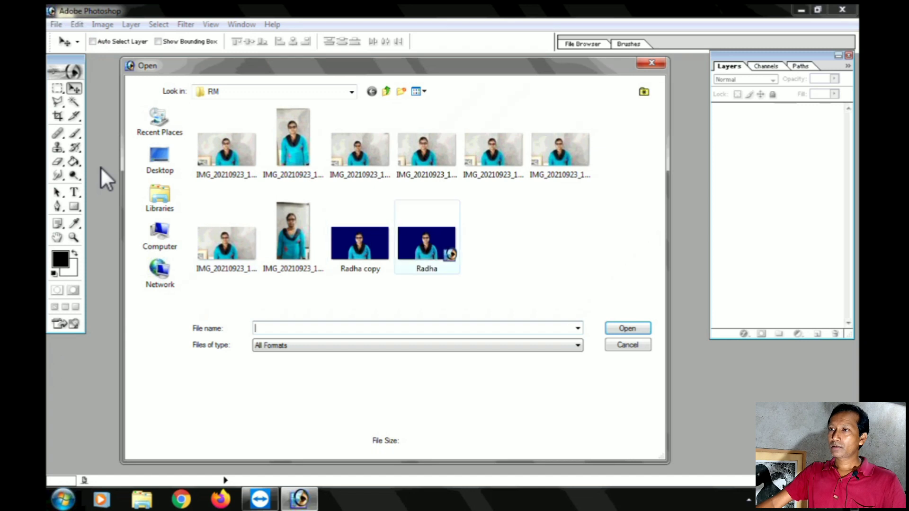
left_click(360, 244)
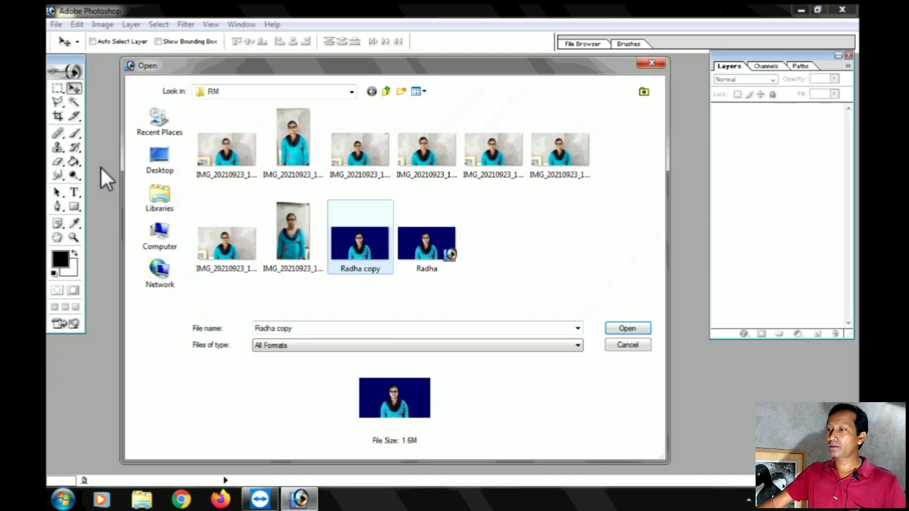
key("Return")
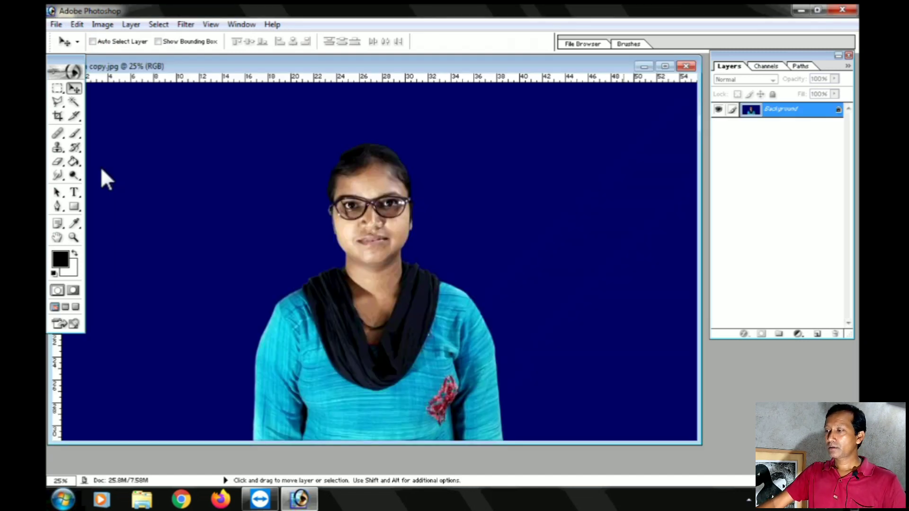
Step: Crop the portrait tightly around the head and upper body, trimming the outer arms and the lower part of the shirt
left_click_drag(434, 66, 464, 83)
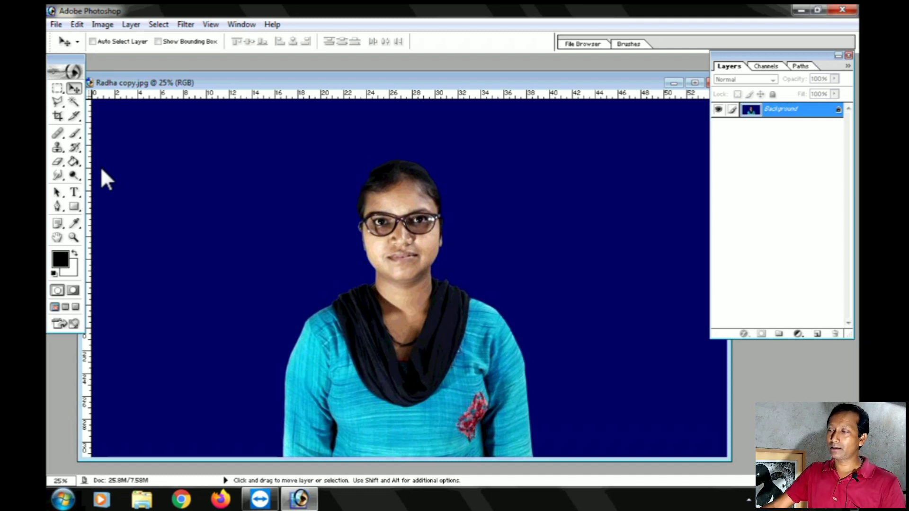
left_click_drag(412, 83, 429, 77)
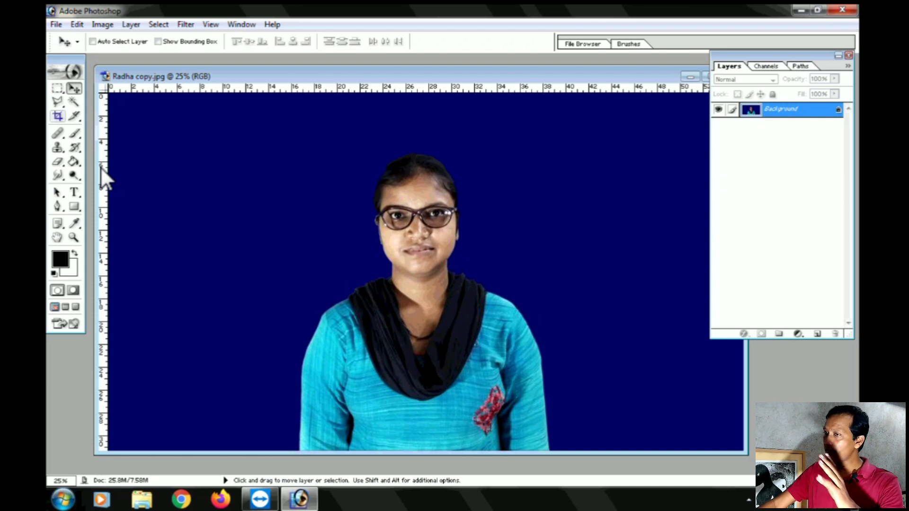
key("c")
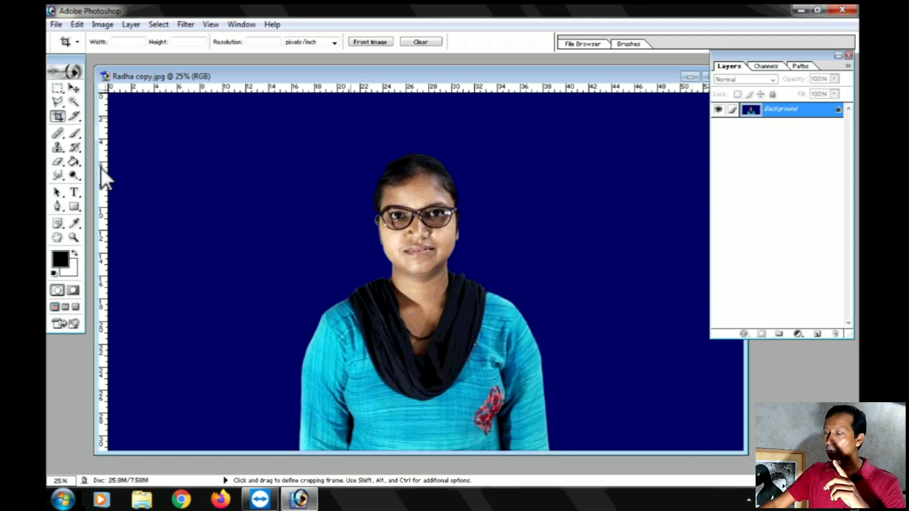
left_click_drag(293, 122, 539, 435)
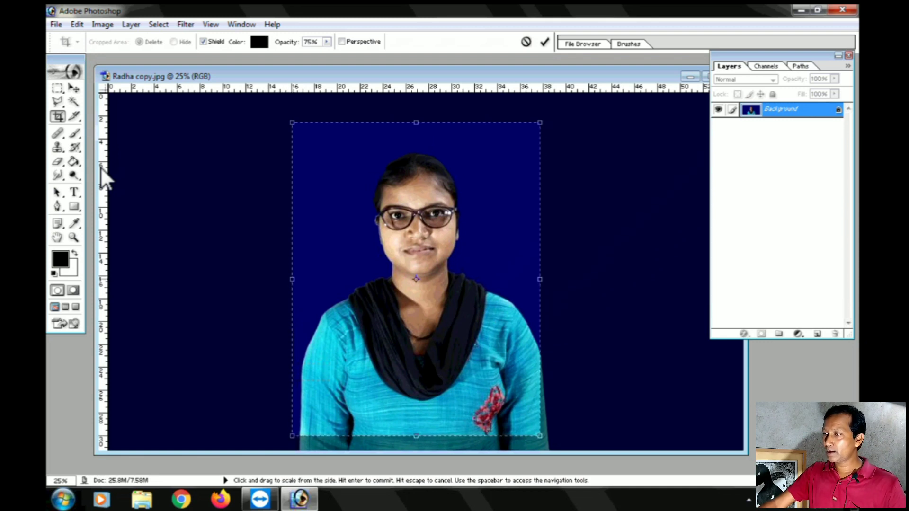
left_click_drag(292, 279, 312, 279)
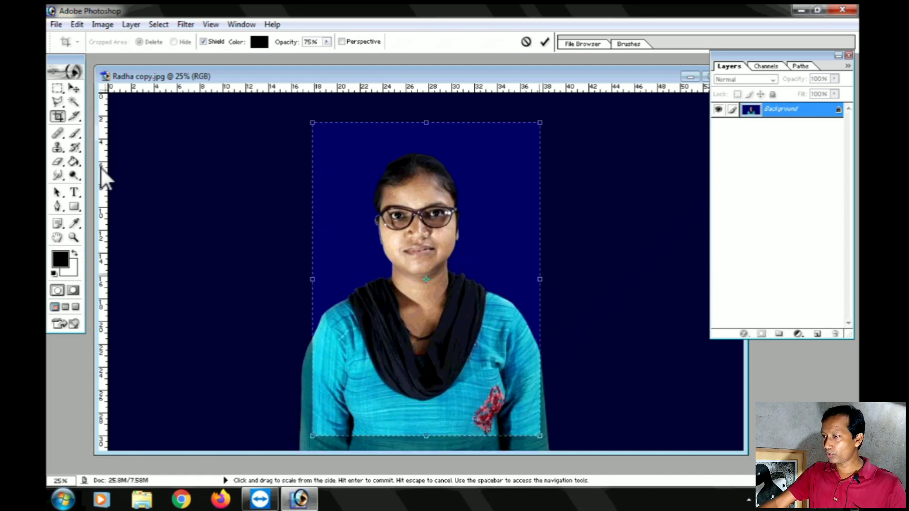
left_click_drag(540, 280, 530, 279)
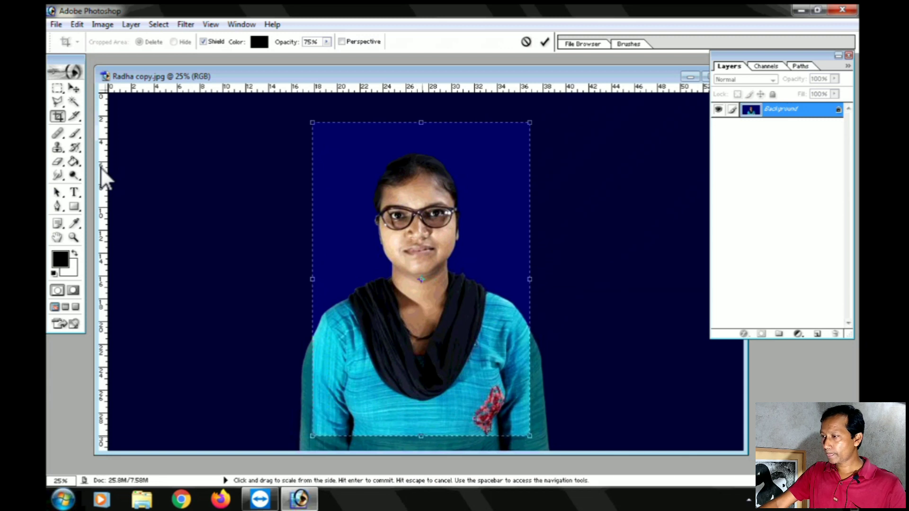
left_click_drag(421, 436, 421, 418)
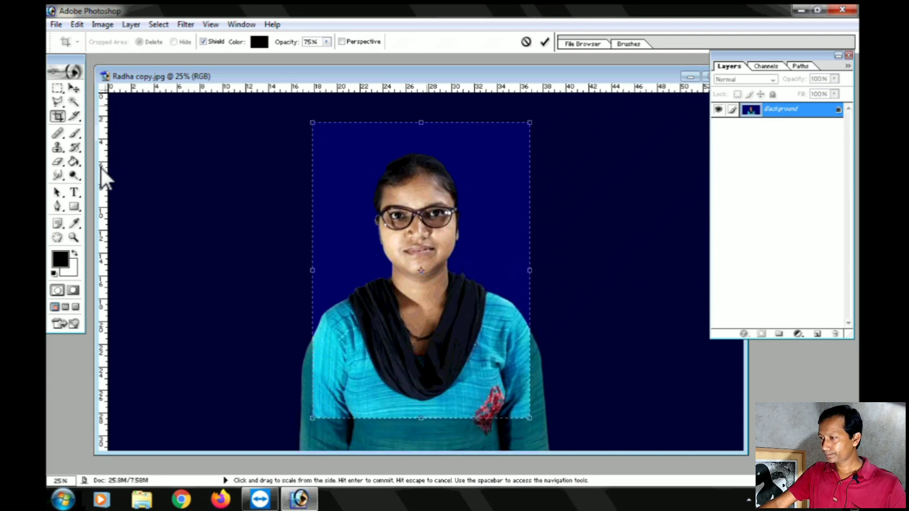
left_click_drag(421, 122, 421, 127)
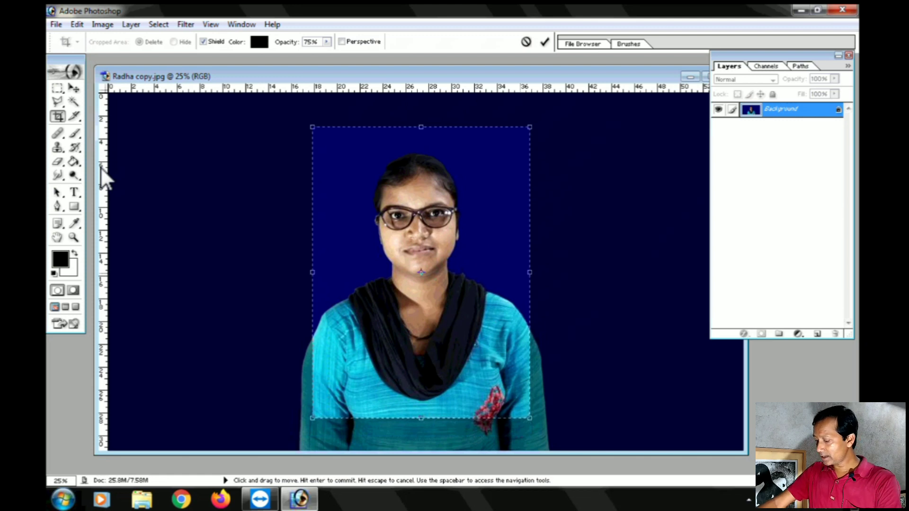
key("Return")
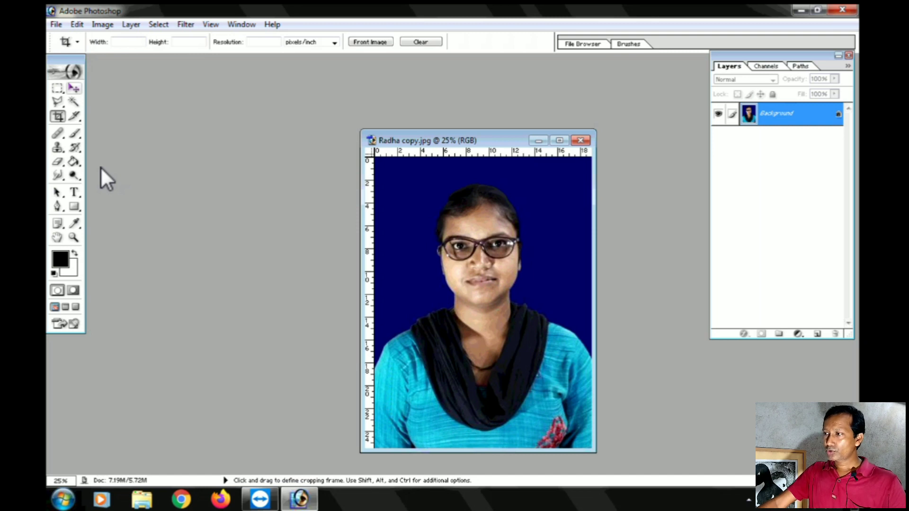
Step: Resize the cropped portrait to a document width of 4 inches with proportions constrained
key("v")
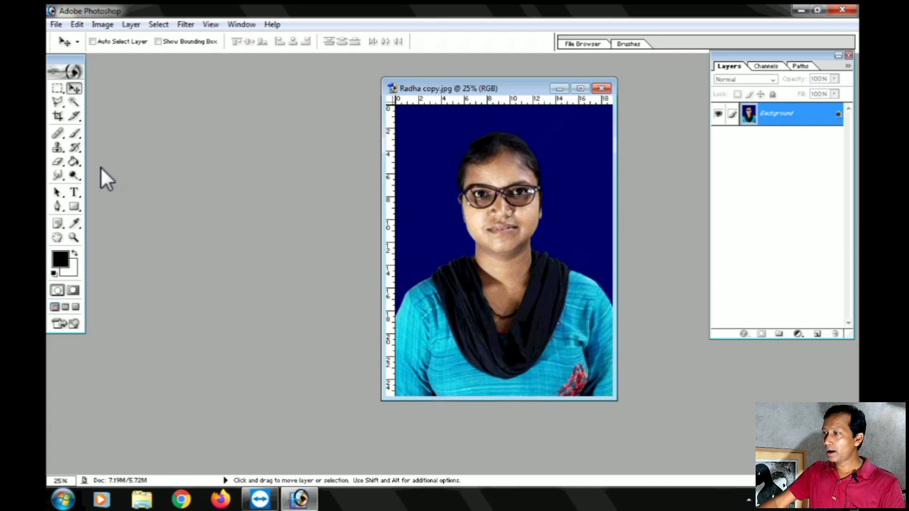
right_click(507, 88)
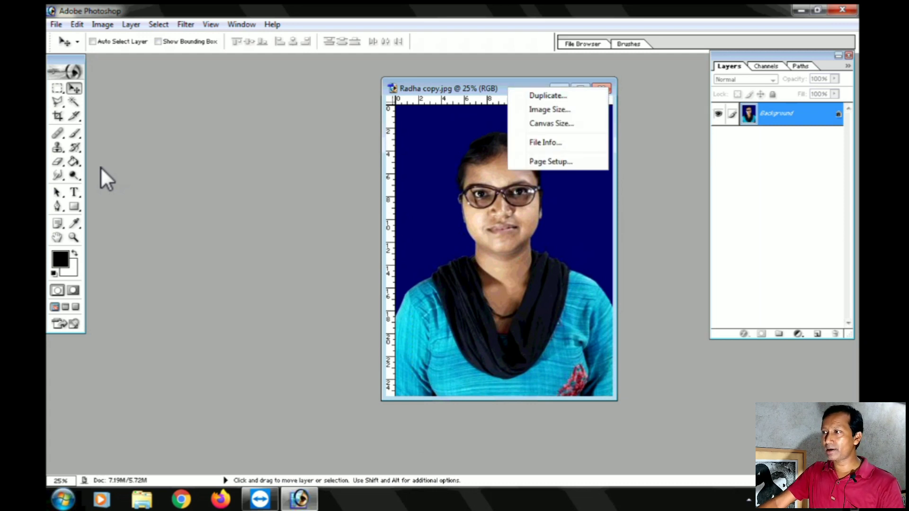
left_click(550, 110)
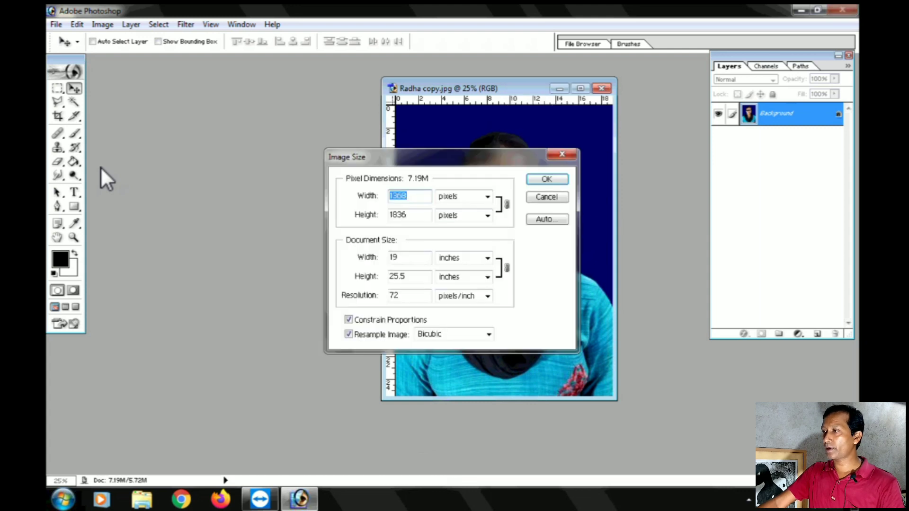
double_click(394, 257)
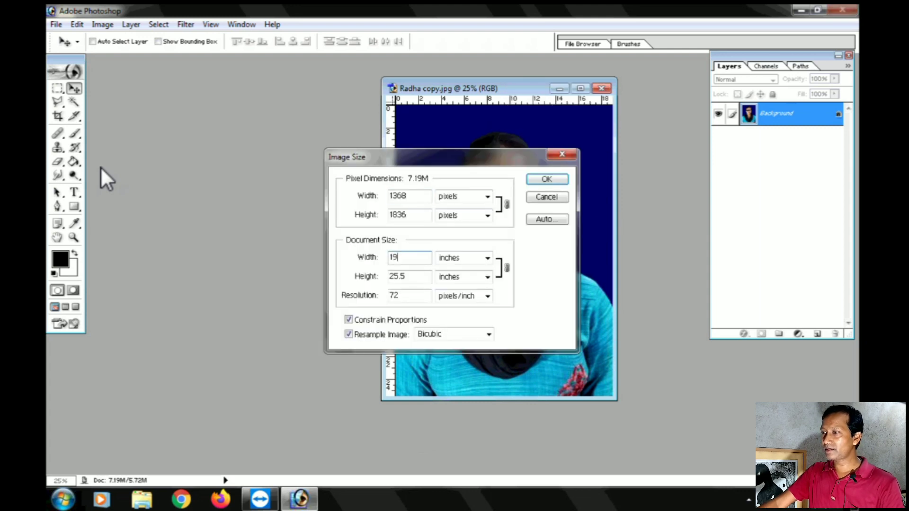
type("4")
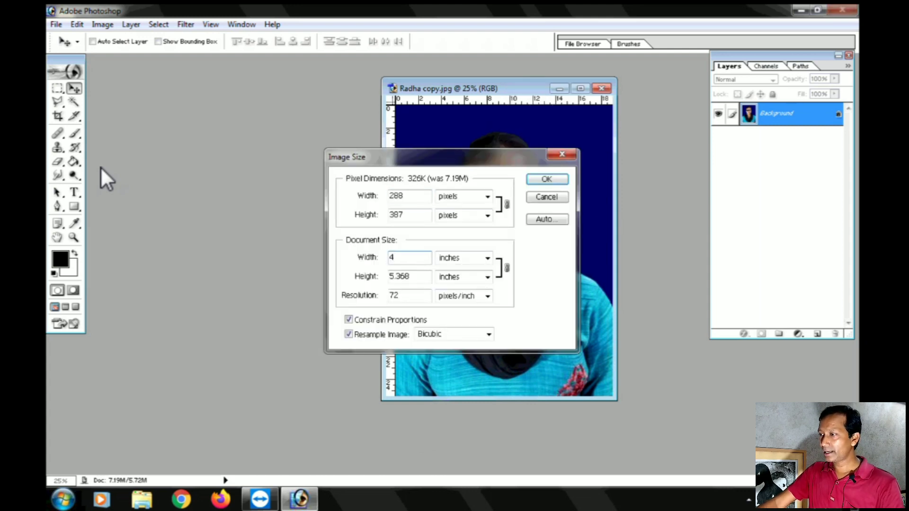
key("Return")
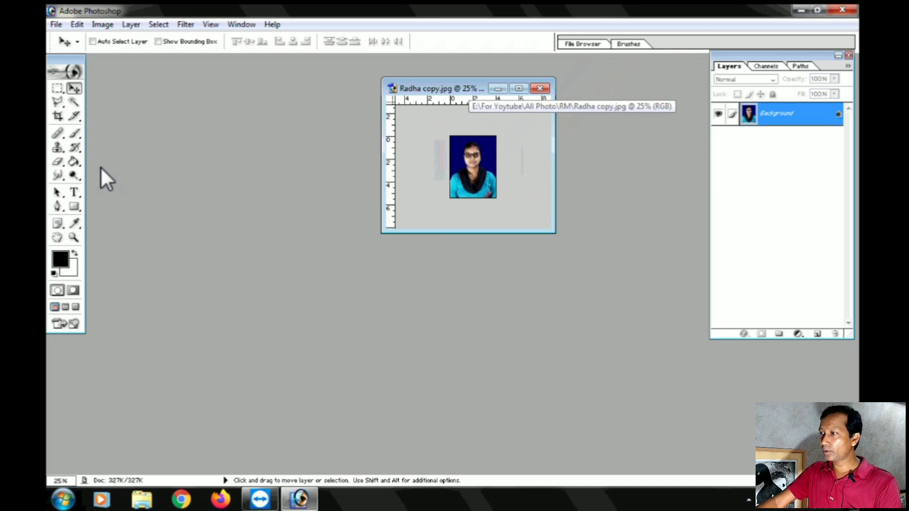
Step: Start a new document and switch its width and height units to cm
left_click_drag(469, 88, 539, 90)
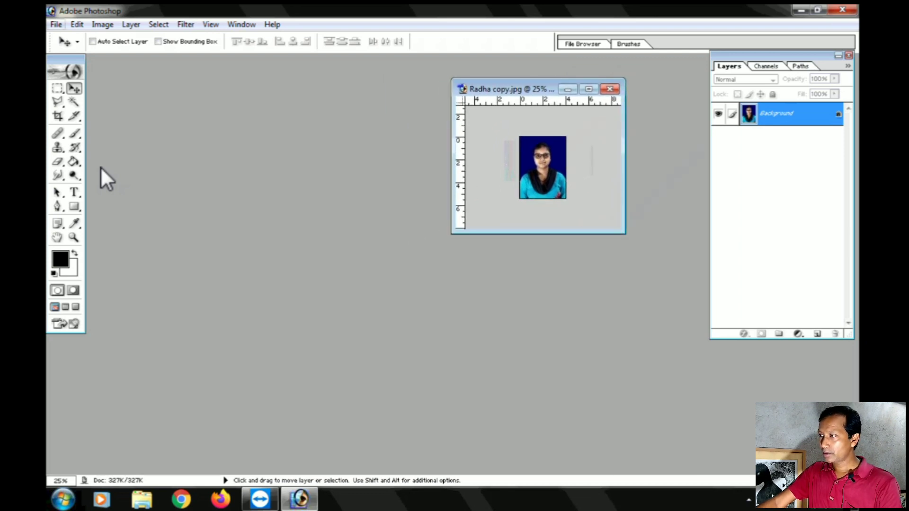
key("alt+f")
key("Down")
key("Return")
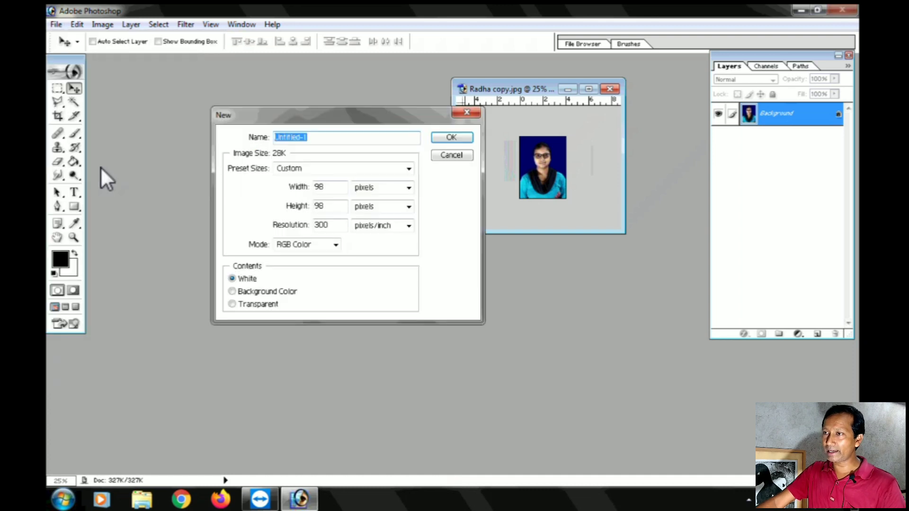
key("Tab")
key("Tab")
key("Tab")
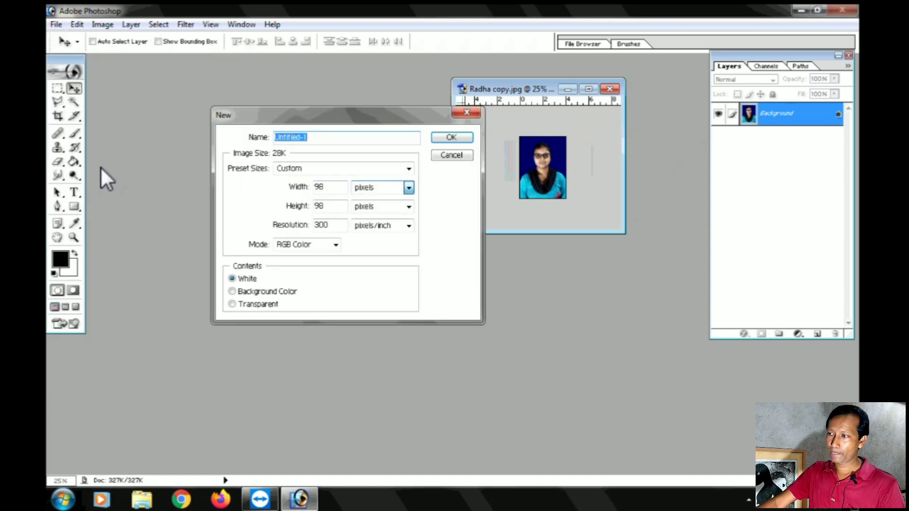
key("alt+Down")
key("Down")
key("Down")
key("Return")
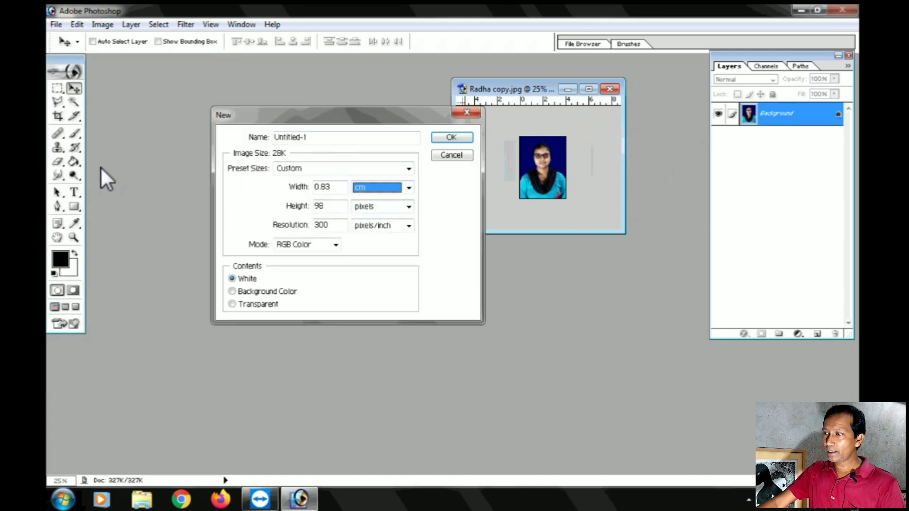
key("Tab")
key("Tab")
key("alt+Down")
key("Down")
key("Down")
key("Return")
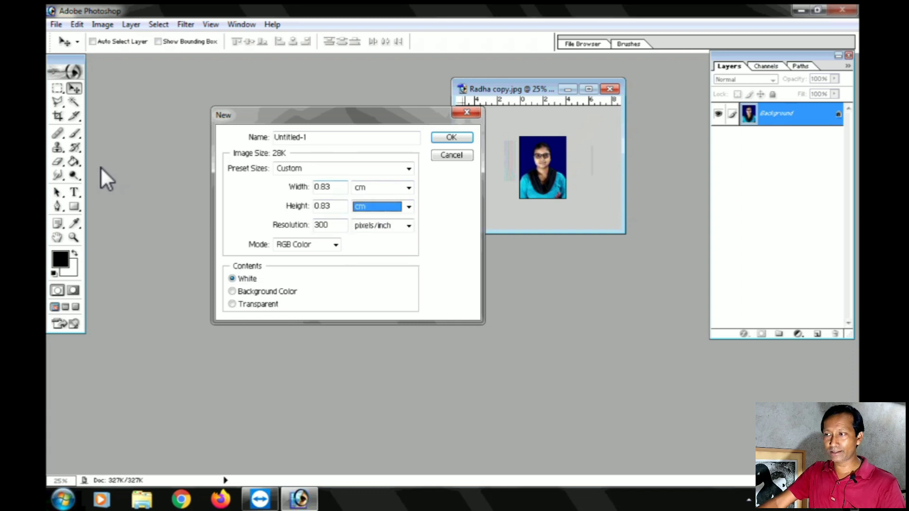
Step: Set the new document's size to 3 cm wide by 4 cm high and create it
key("shift+Tab")
key("shift+Tab")
key("shift+Tab")
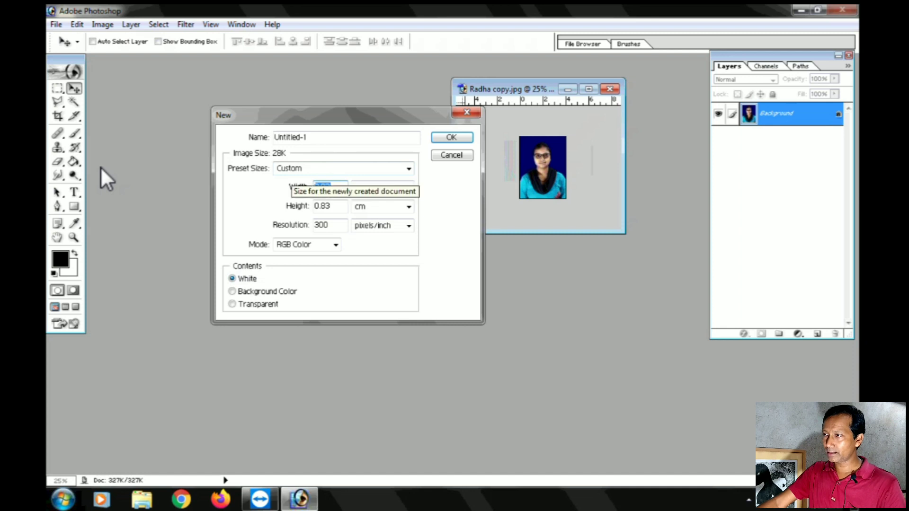
type("3")
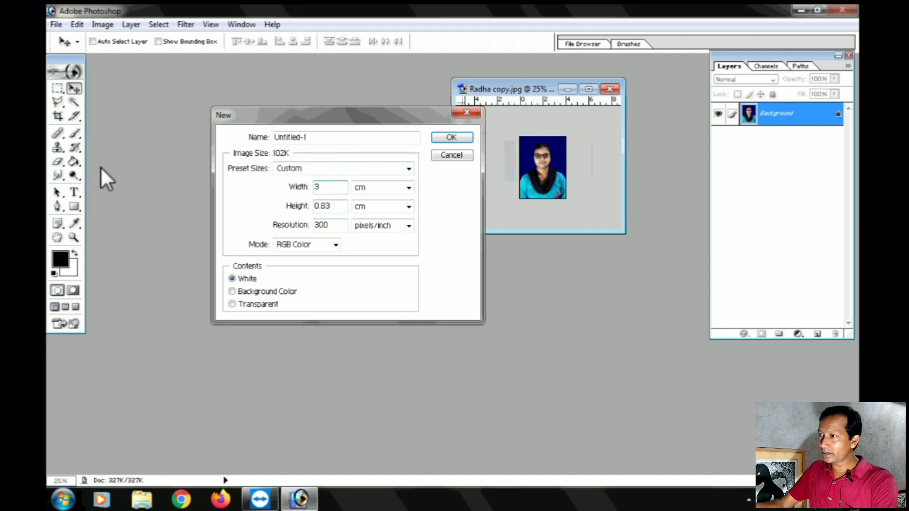
key("Tab")
key("Tab")
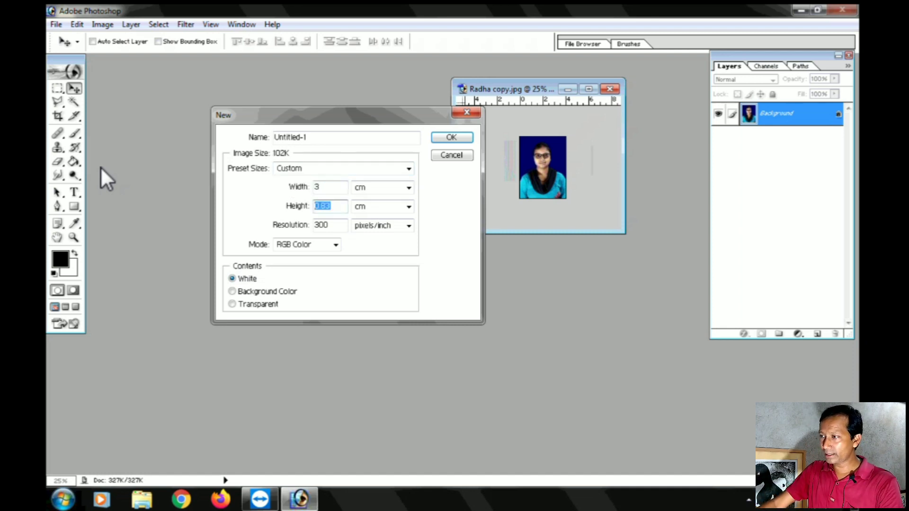
type("4")
key("Return")
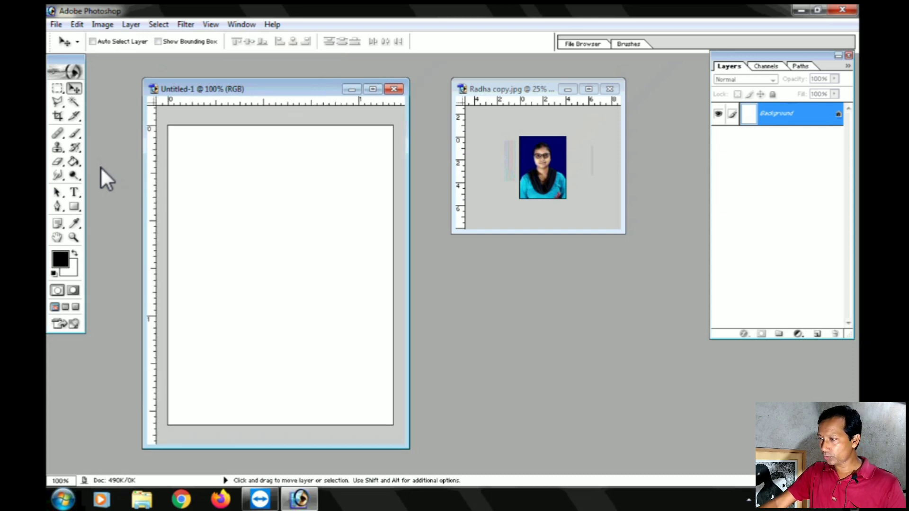
Step: Copy the resized portrait into the blank document as a new layer and position it roughly at the centre of the page
key("ctrl+Tab")
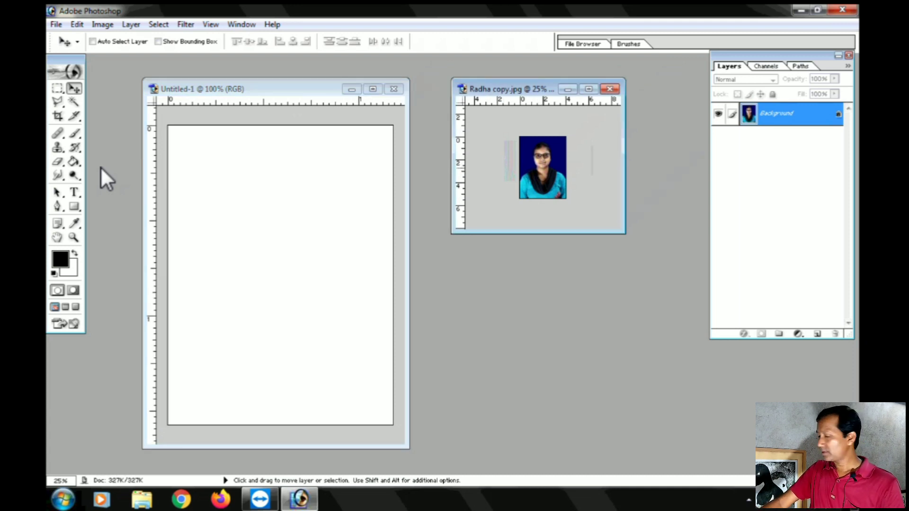
key("ctrl+Tab")
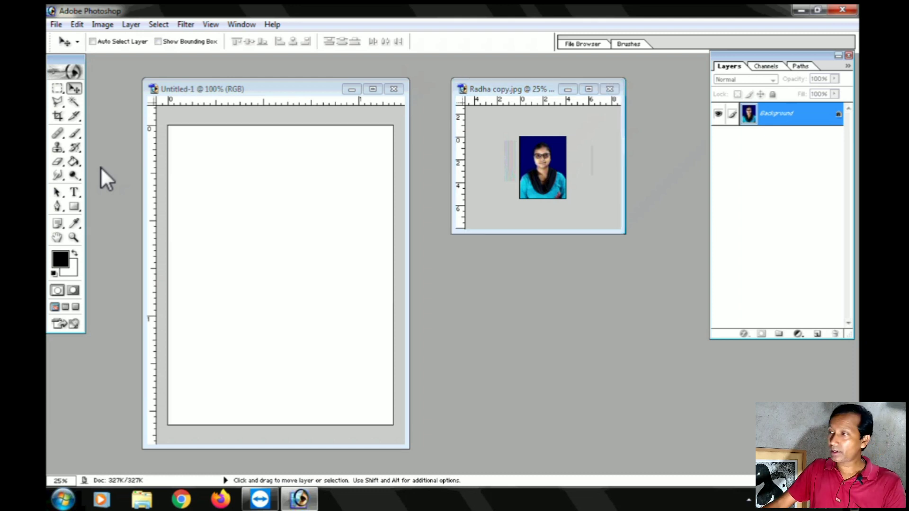
key("ctrl+v")
key("shift+Left")
key("shift+Left")
key("shift+Left")
key("shift+Down")
key("shift+Down")
left_click_drag(271, 231, 264, 234)
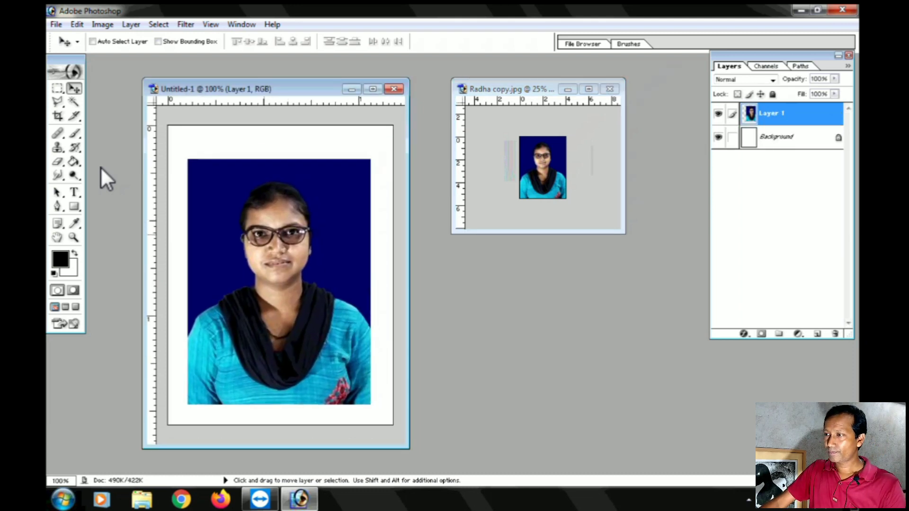
Step: Nudge the portrait layer slightly left and up within the white page
key("Left")
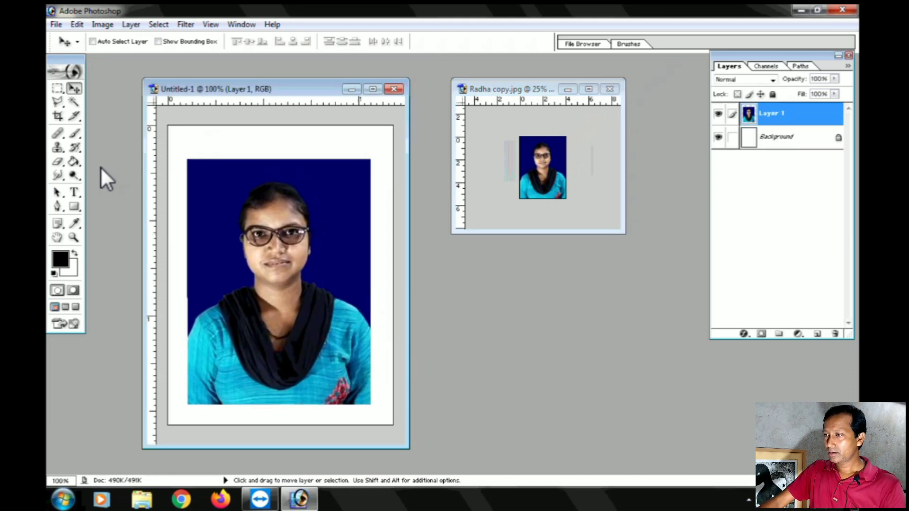
key("Up")
key("Up")
key("Up")
key("Up")
key("Up")
key("Up")
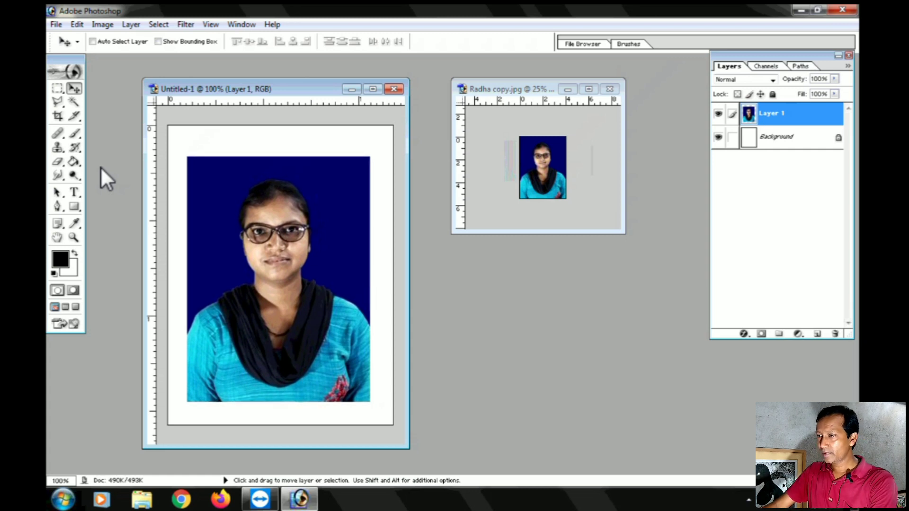
Step: Scale the portrait layer proportionally to 118.2% with Free Transform and nudge it flush with the page's lower-left corner
key("ctrl+t")
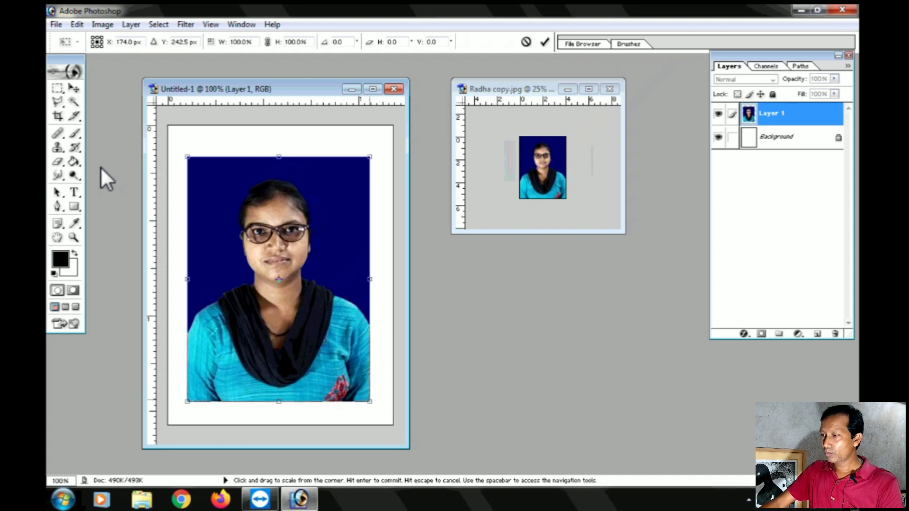
left_click_drag(370, 402, 387, 424)
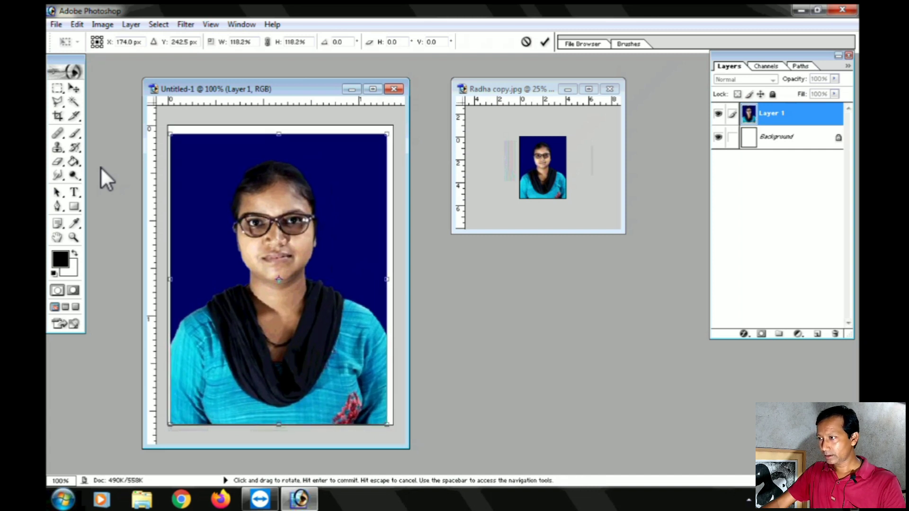
key("Left")
key("Left")
key("Up")
key("Up")
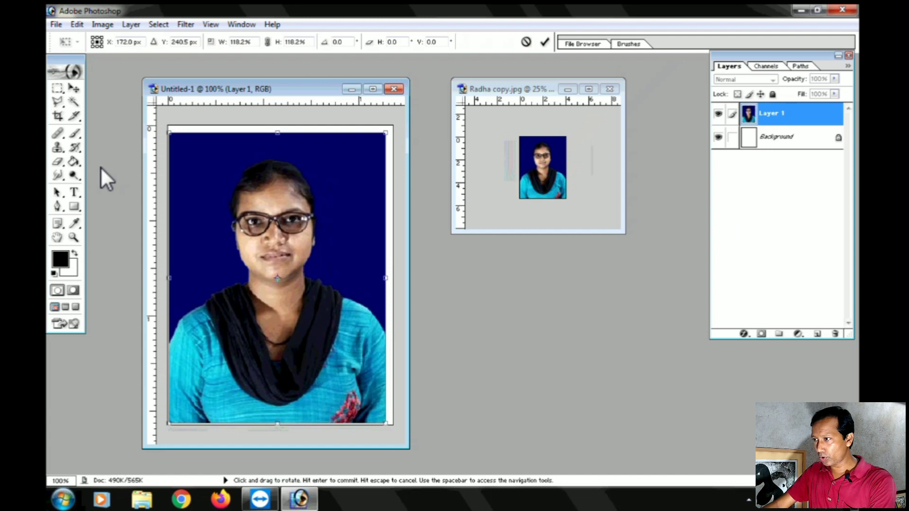
key("Left")
key("Down")
key("Down")
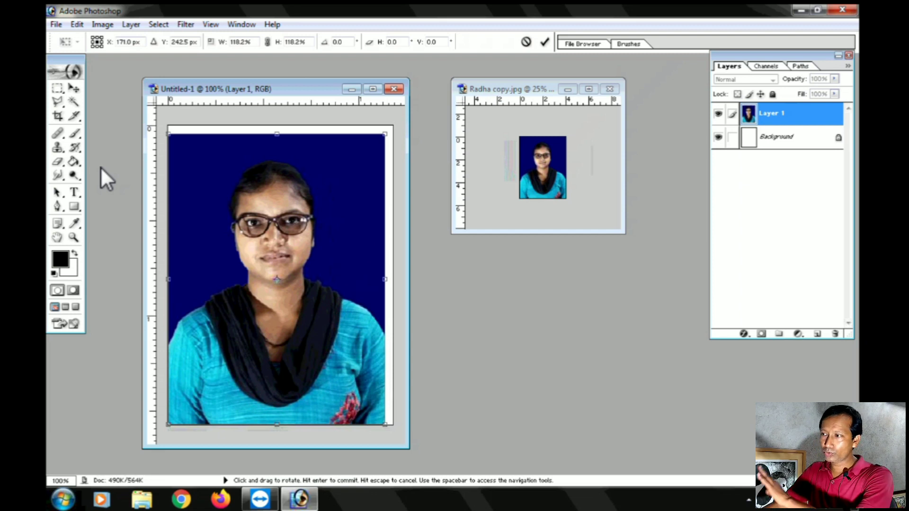
key("Return")
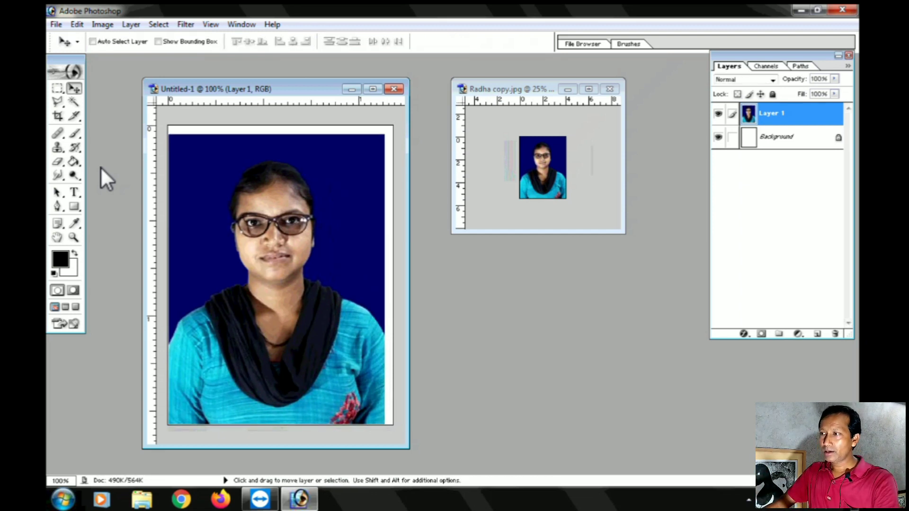
key("Left")
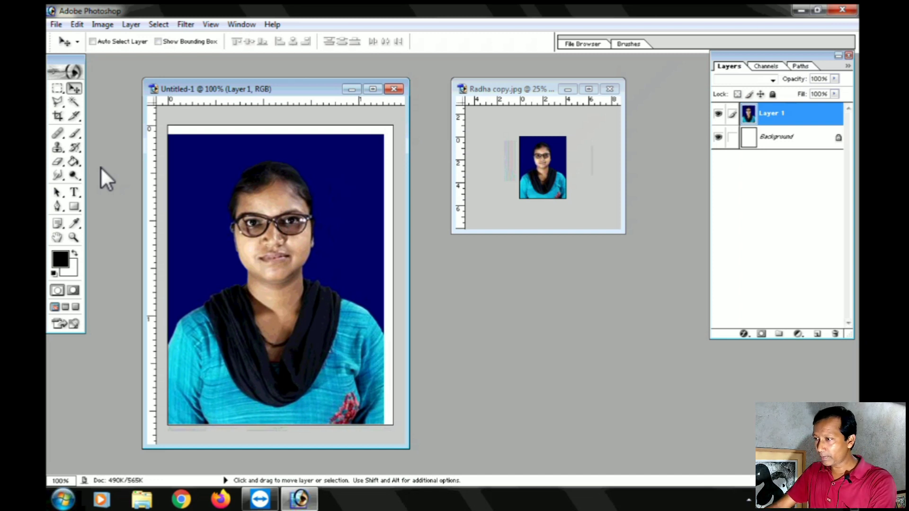
key("Down")
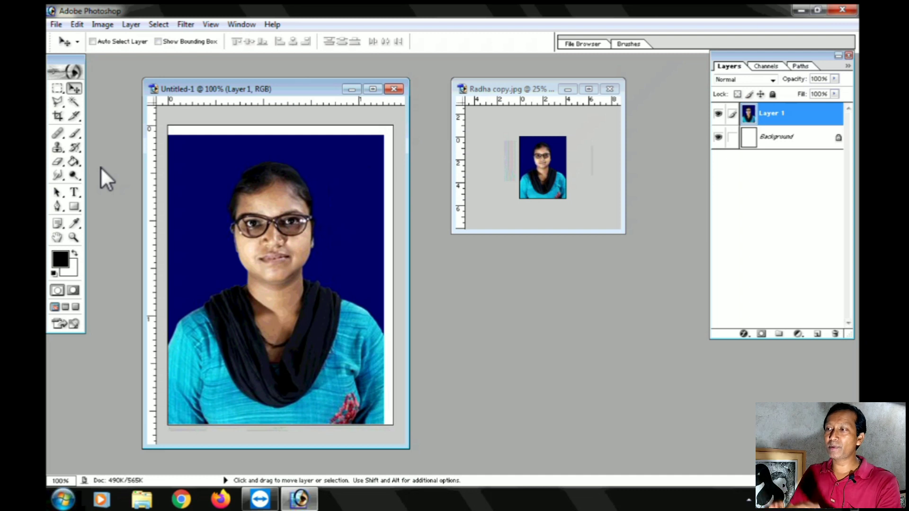
Step: Test the white margins by shifting the portrait against the page's right and bottom edges and back to the left edge
key("shift+Right")
key("shift+Right")
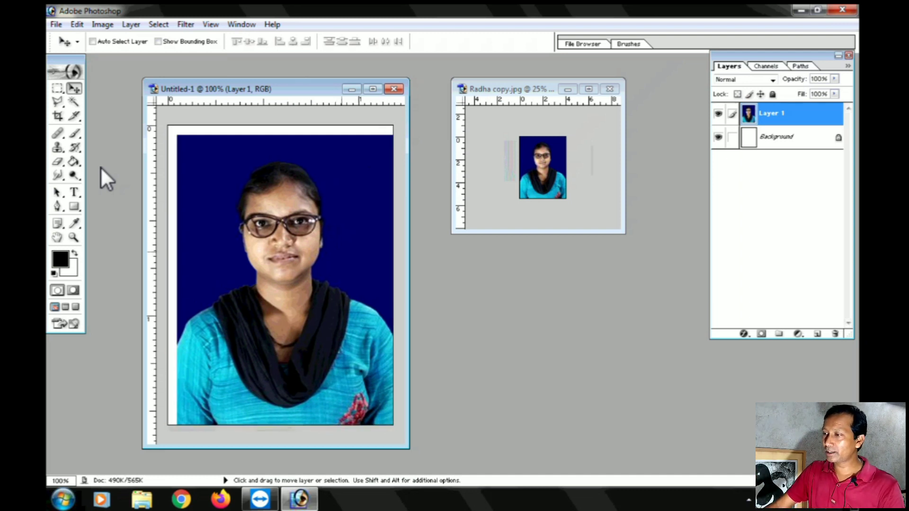
key("shift+Left")
key("shift+Left")
key("shift+Right")
key("shift+Right")
key("shift+Left")
key("shift+Left")
key("shift+Down")
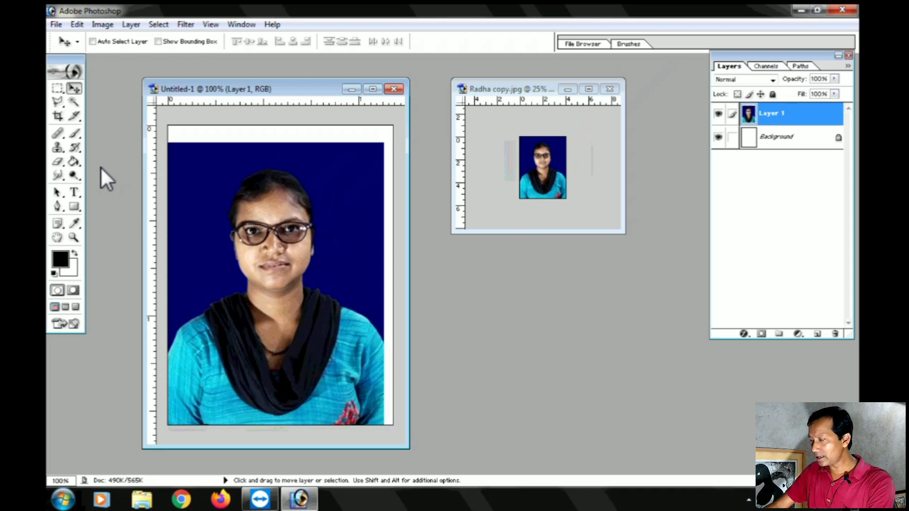
key("shift+Up")
key("Left")
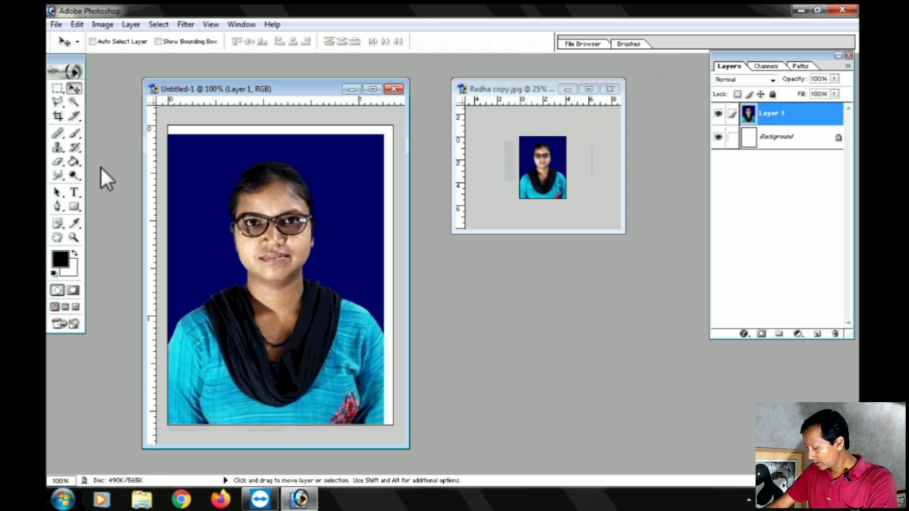
Step: Nudge the portrait right until the white margins on its left and right sides are equal
key("Right")
key("Right")
key("Right")
key("Right")
key("Right")
key("Right")
key("Right")
key("Right")
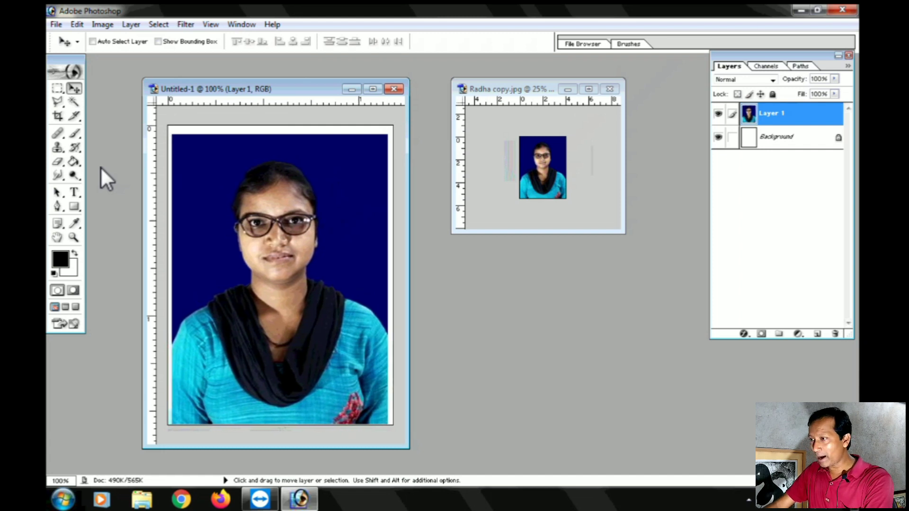
key("Right")
key("Right")
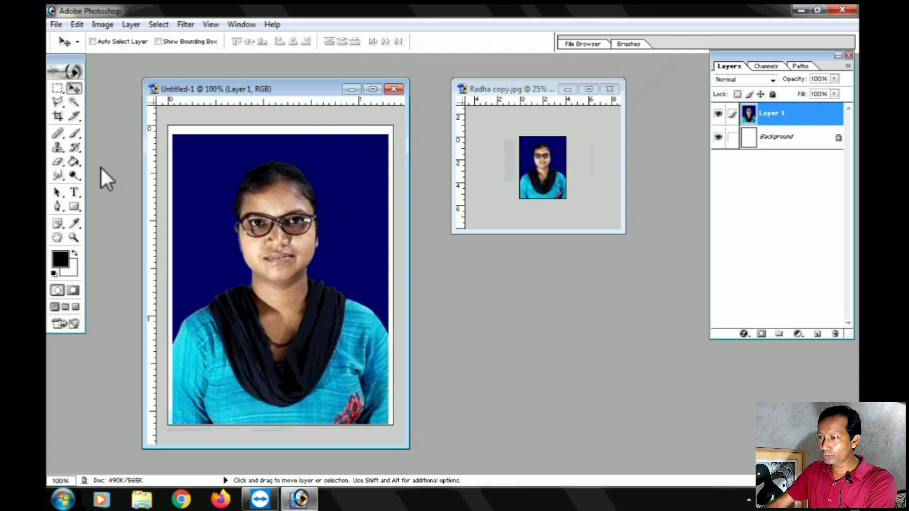
Step: Nudge the portrait up until the white margins above and below it match the side margins
key("Up")
key("Up")
key("Up")
key("Up")
key("Up")
key("Up")
key("Up")
key("Up")
key("Up")
key("Up")
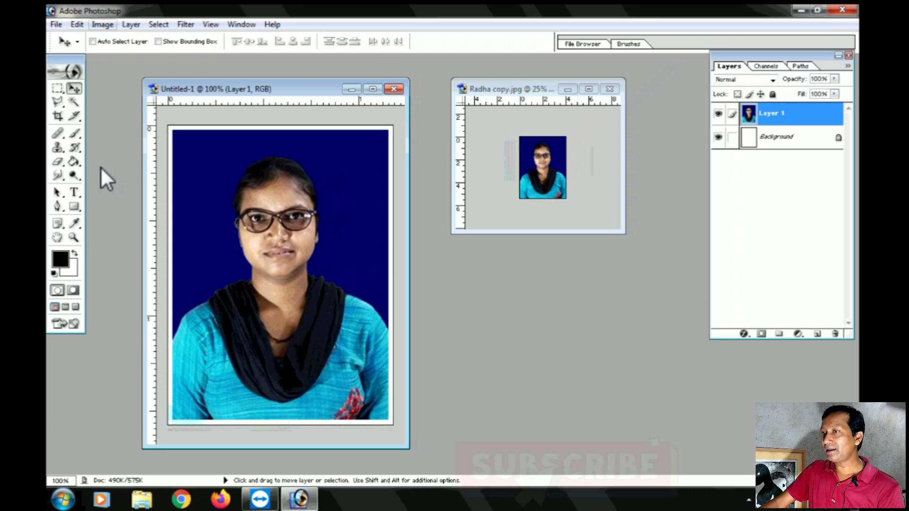
Step: Start a Brightness/Contrast adjustment on the portrait layer and set its contrast to +6
key("alt+i")
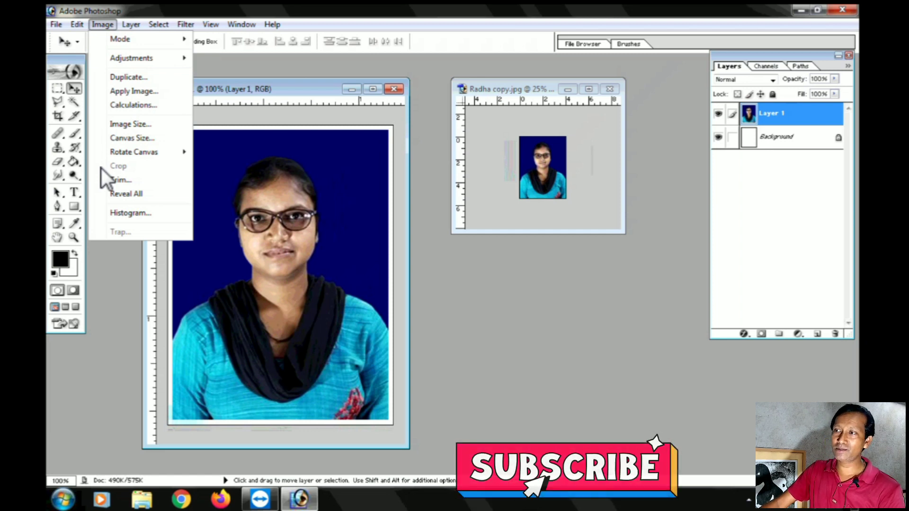
key("Down")
key("Down")
key("Right")
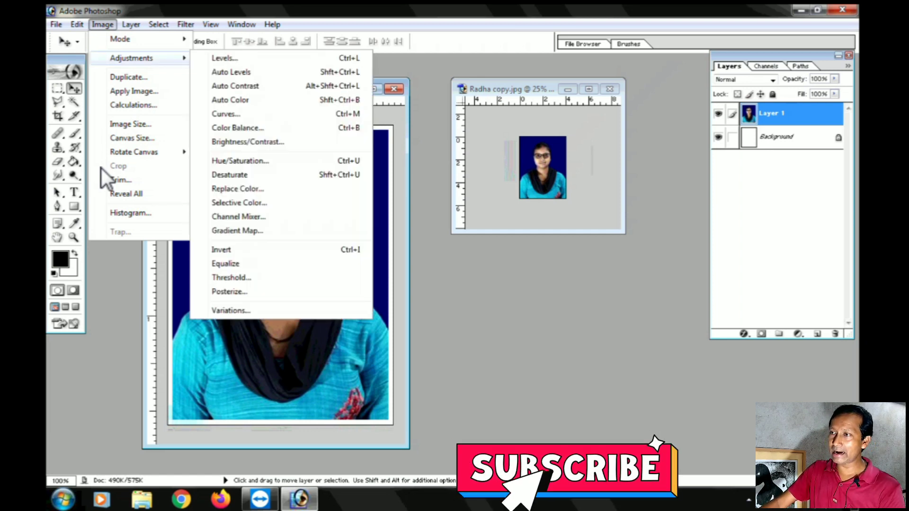
key("Down")
key("Down")
key("Down")
key("Down")
key("Down")
key("Down")
key("Down")
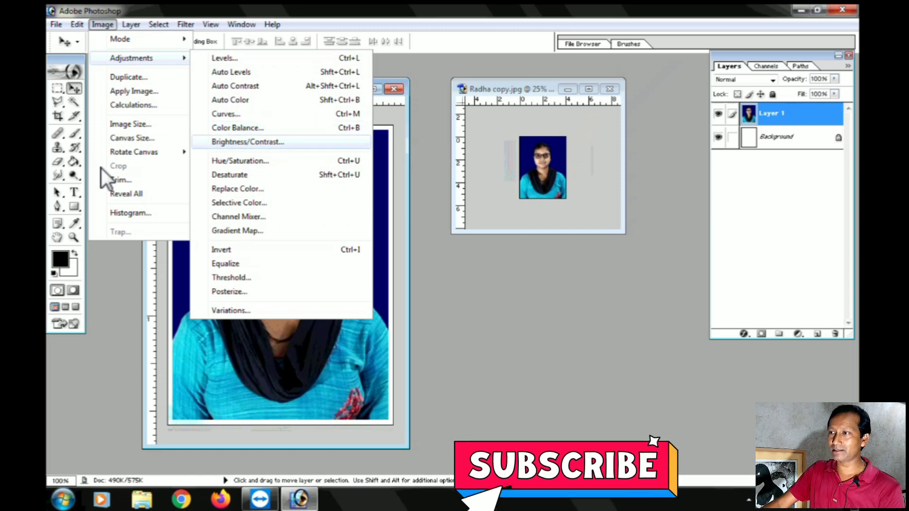
key("Return")
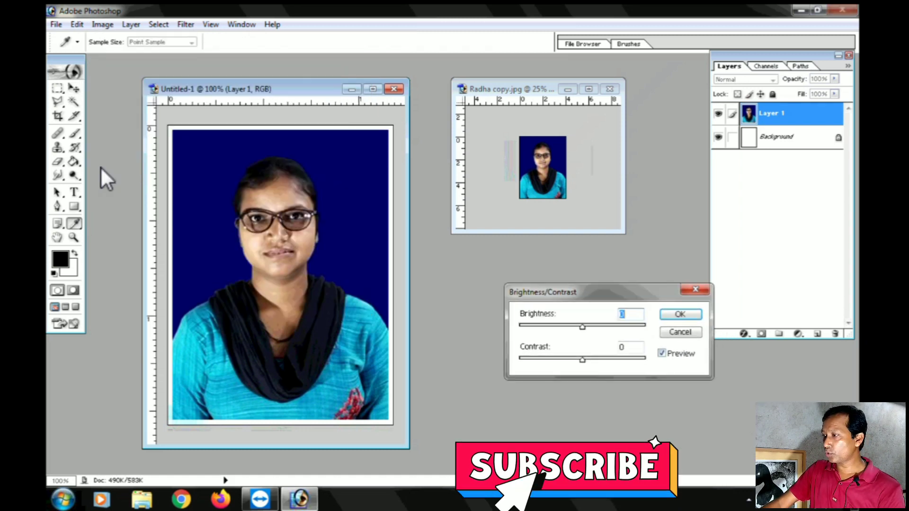
key("Tab")
key("Up")
key("Up")
key("Up")
key("Up")
key("Up")
key("Up")
key("Up")
key("Up")
key("Up")
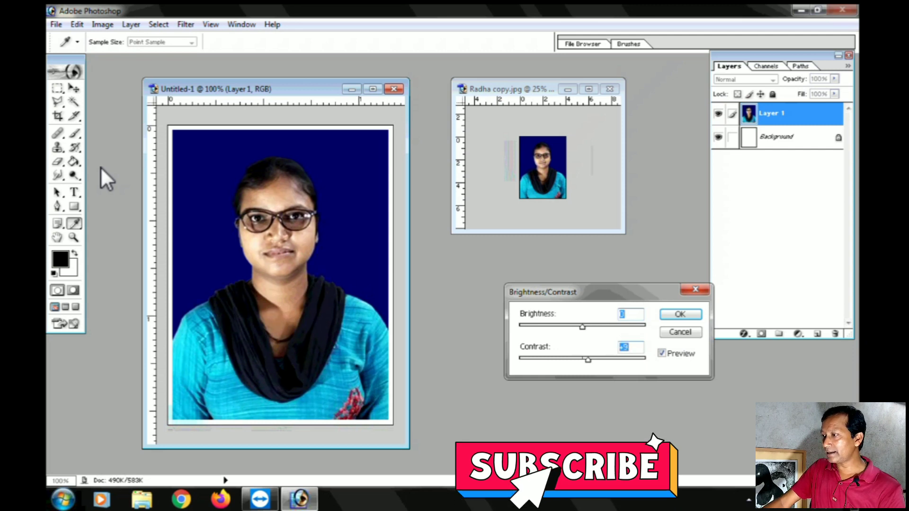
key("Down")
key("Down")
key("Down")
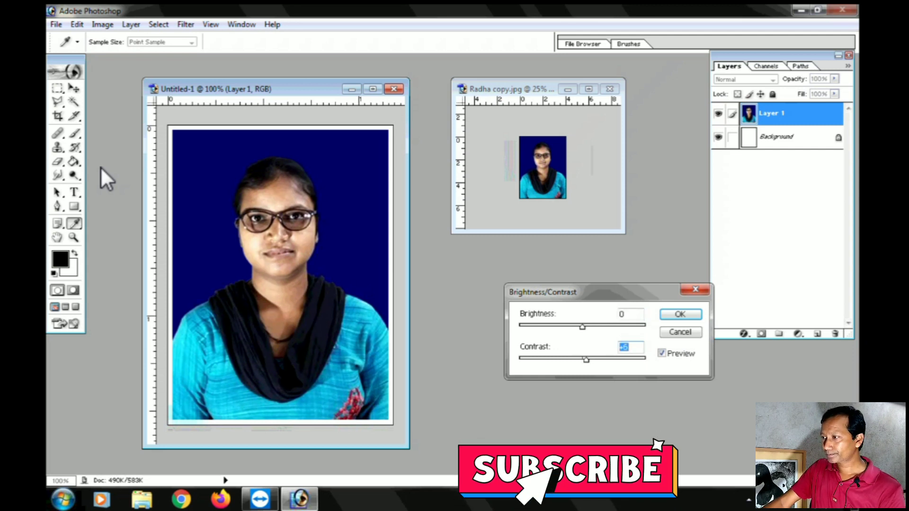
Step: Set the portrait's brightness to +2, apply the adjustment and return to the Move tool
key("shift+Tab")
key("Down")
key("Down")
key("Down")
key("Down")
key("Down")
key("Down")
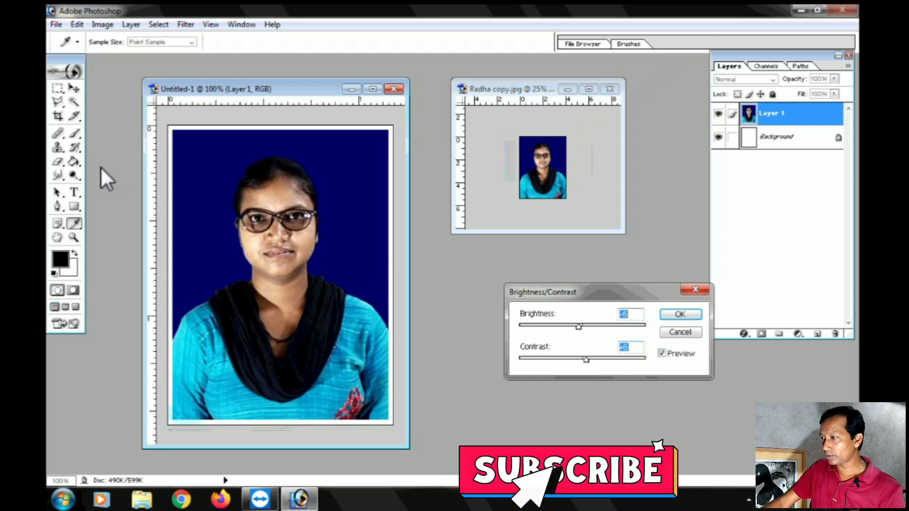
key("Up")
key("Up")
key("Up")
key("Up")
key("Up")
key("Up")
key("Up")
key("Up")
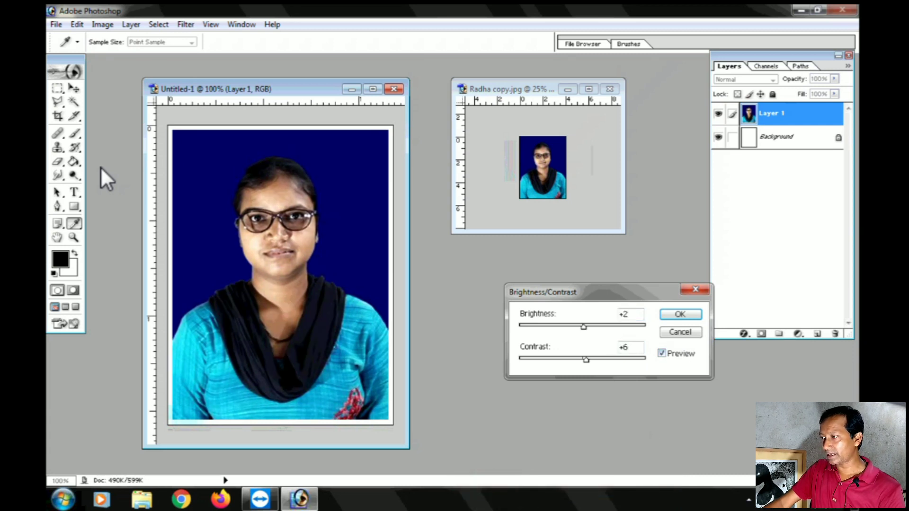
key("Return")
key("v")
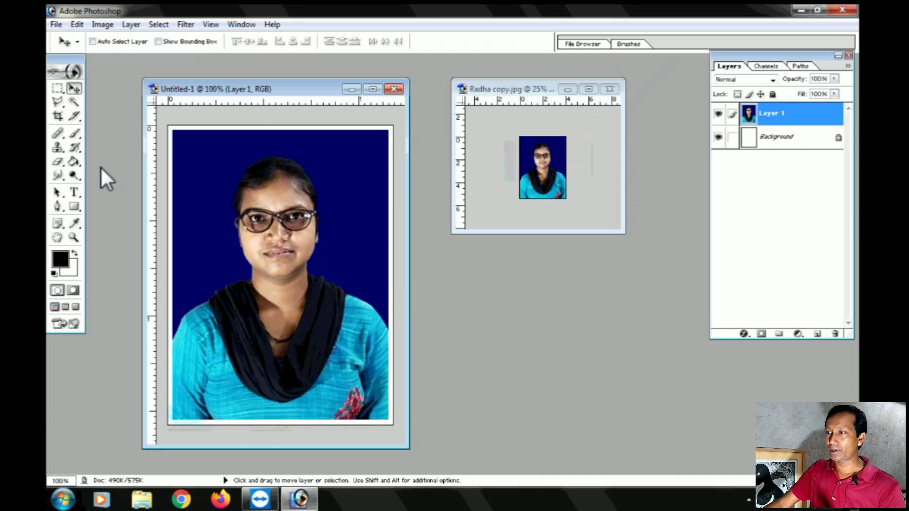
Step: Open the Color Balance adjustment for the portrait layer
key("alt+i")
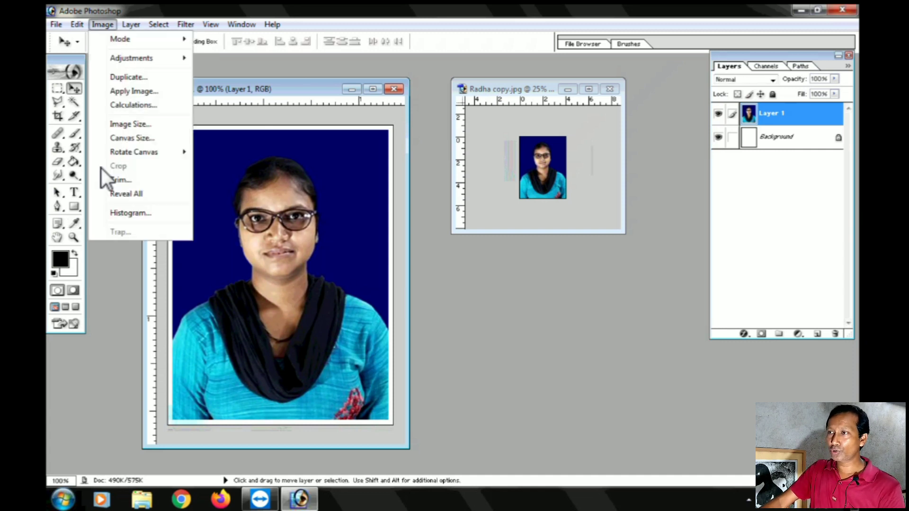
key("Down")
key("Down")
key("Right")
key("Down")
key("Down")
key("Down")
key("Down")
key("Down")
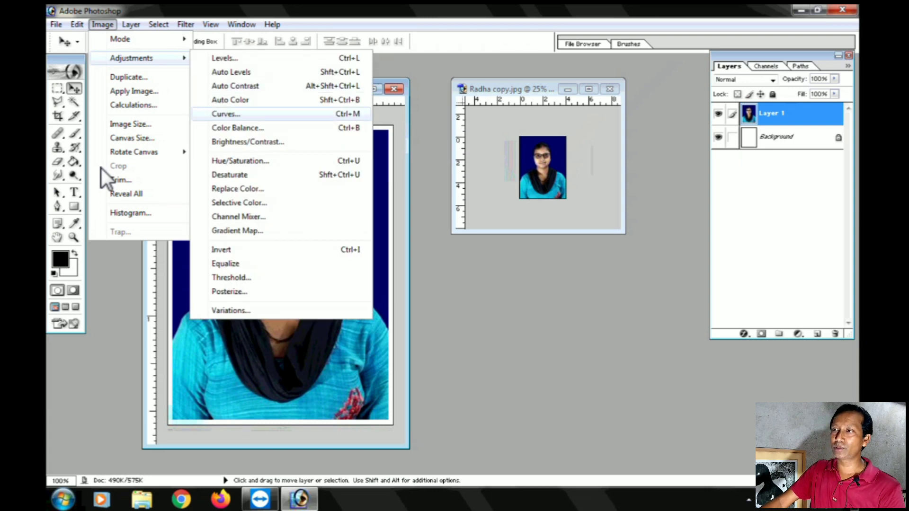
key("Return")
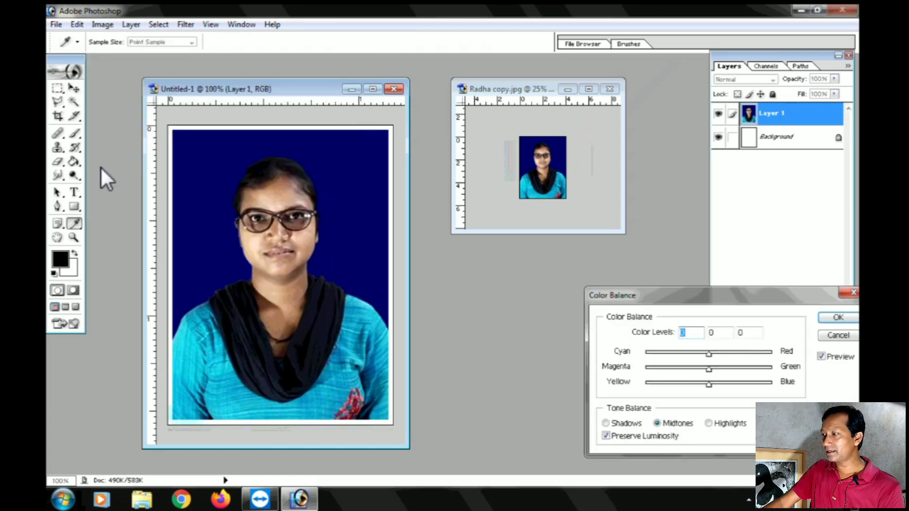
Step: Try cyan–red midtone levels between -4 and +11 on the portrait and return the level to 0
key("Up")
key("Up")
key("Up")
key("Up")
key("Up")
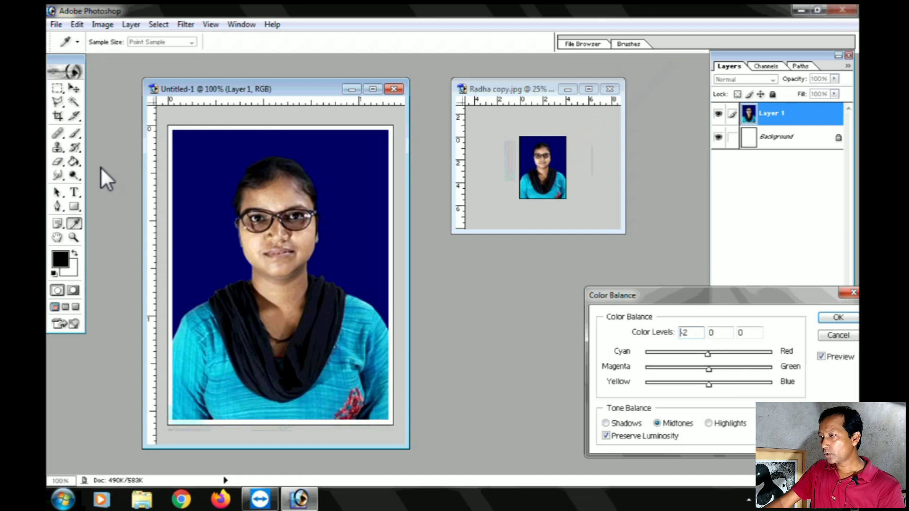
key("Down")
key("Down")
key("Down")
key("Down")
key("Down")
key("Down")
key("Down")
key("Down")
key("Down")
key("Down")
key("Down")
key("Down")
key("Down")
key("Down")
key("Down")
key("Down")
key("Down")
key("Down")
key("Down")
key("Down")
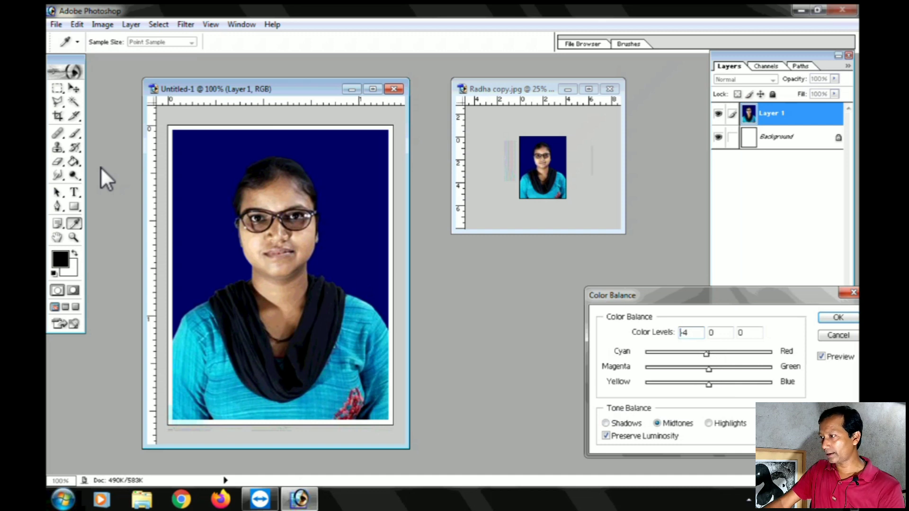
key("Up")
key("Up")
key("Up")
key("Up")
key("Up")
key("Up")
key("Up")
key("Up")
key("Up")
key("Up")
key("Up")
key("Up")
key("Up")
key("Up")
key("Up")
key("Up")
key("Up")
key("Up")
key("Up")
key("Up")
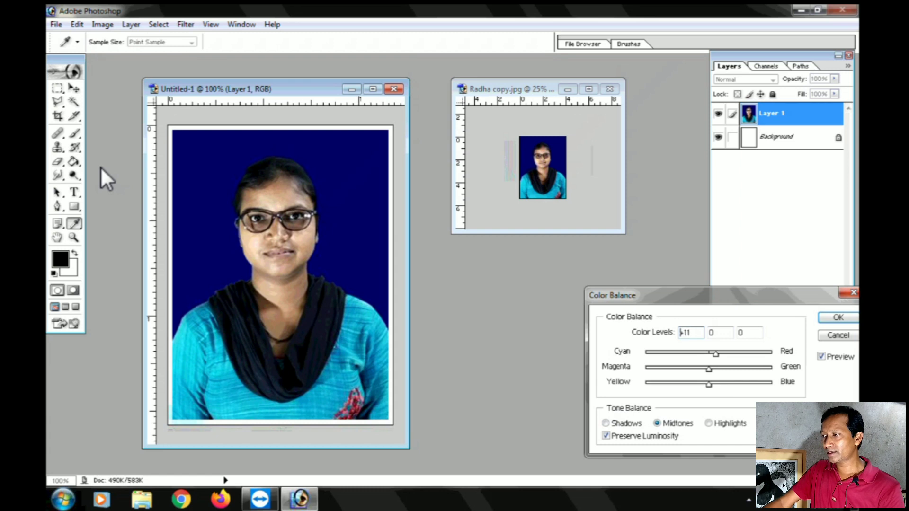
key("Down")
key("Down")
key("Down")
key("Down")
key("Down")
key("Down")
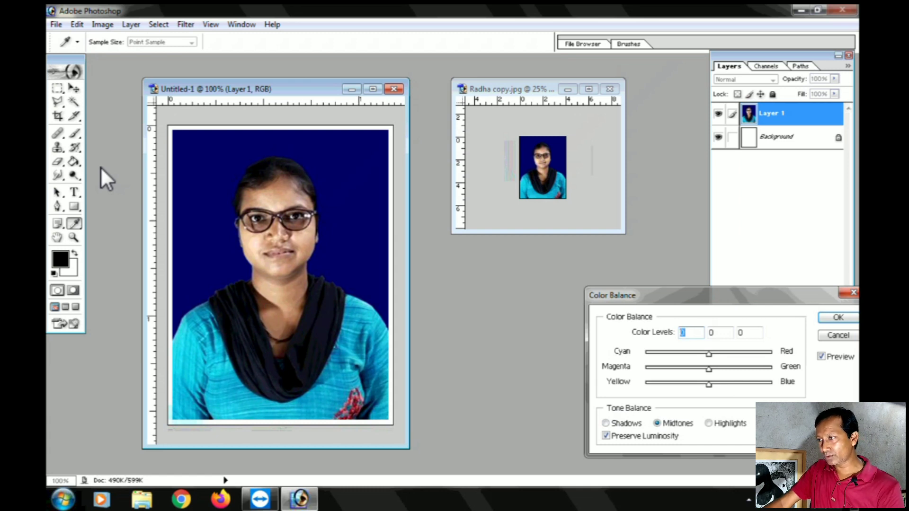
Step: Set the portrait's yellow–blue midtone level to +14, apply the Color Balance adjustment and return to the Move tool
key("Up")
key("Up")
key("Up")
key("Up")
key("Up")
key("Up")
key("Up")
key("Up")
key("Up")
key("Up")
key("Up")
key("Up")
key("Up")
key("Up")
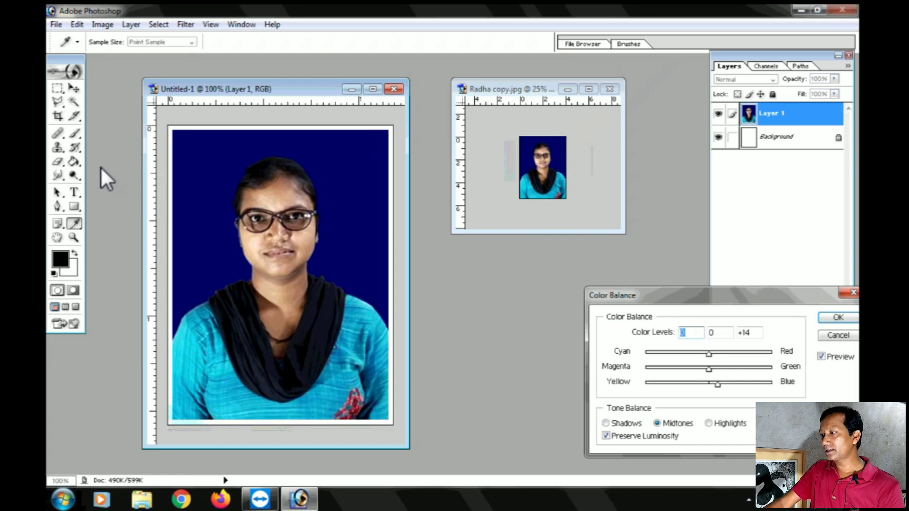
key("Tab")
key("Tab")
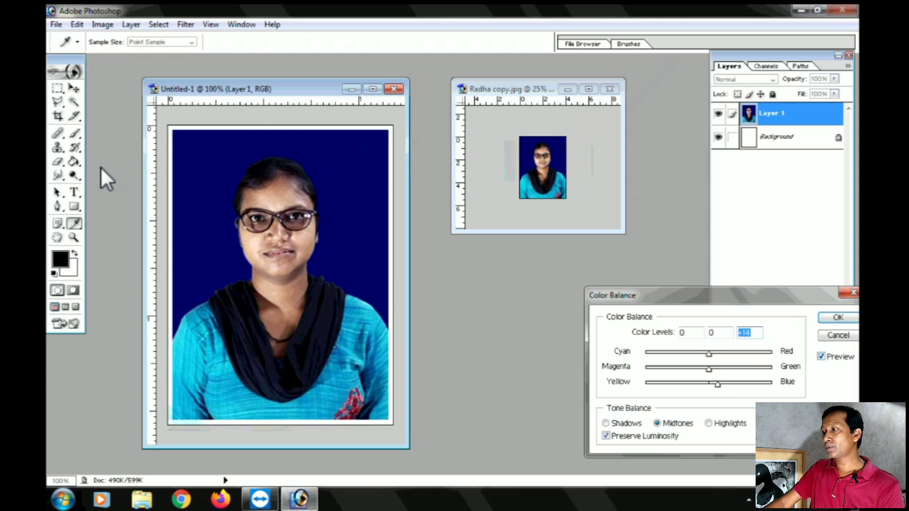
key("Return")
key("v")
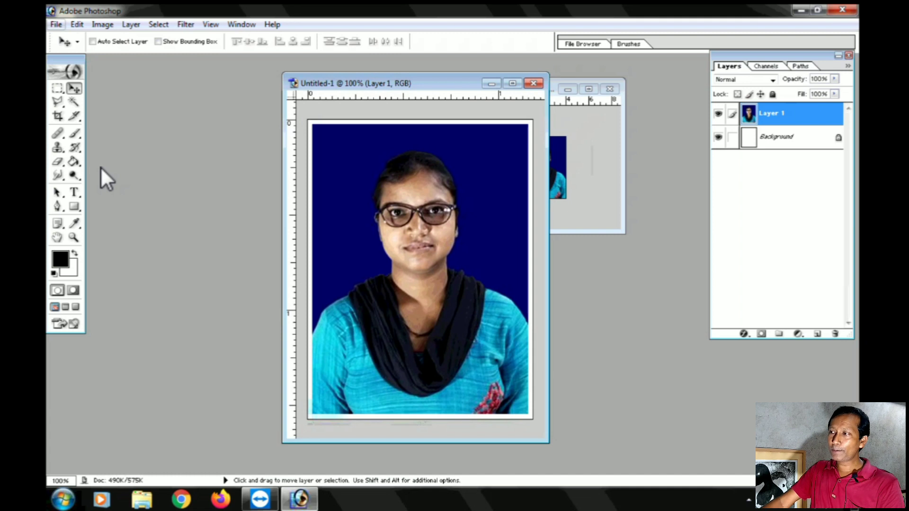
Step: Create a new document from the A4 preset, with RGB Color mode, 300 pixels/inch and white contents
key("alt+f")
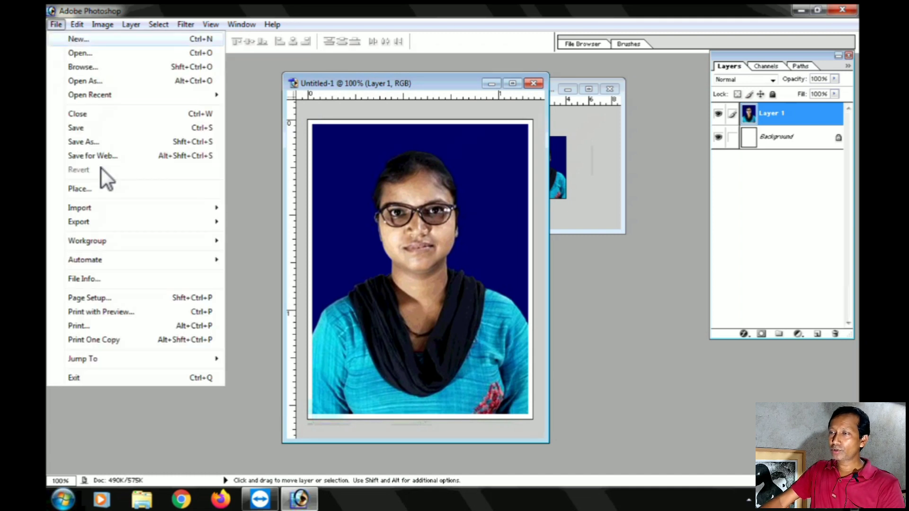
key("Return")
key("alt+Down")
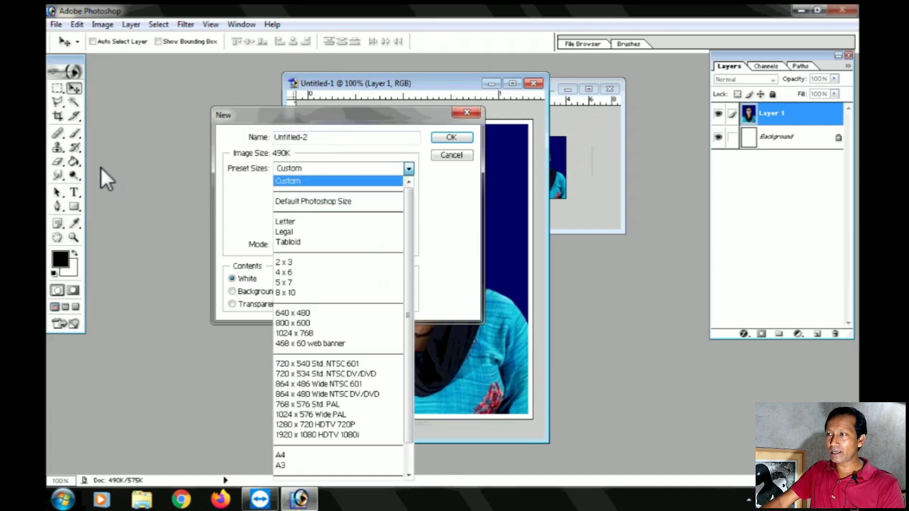
key("Down")
key("Down")
key("Down")
key("Down")
key("Down")
key("Down")
key("Down")
key("Down")
key("Down")
key("Down")
key("Down")
key("Up")
key("Up")
key("Up")
key("Up")
key("Up")
key("Up")
key("Up")
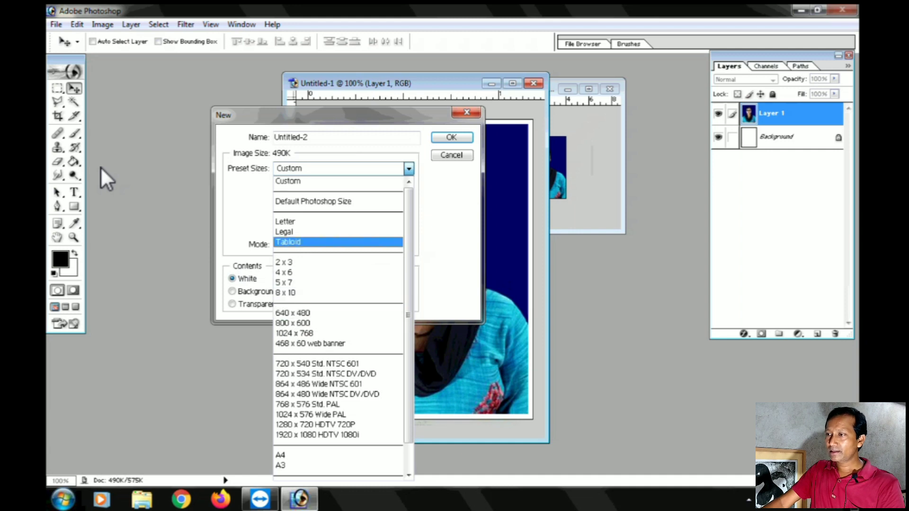
key("Down")
key("Down")
key("Down")
key("Down")
key("Down")
key("Down")
key("Down")
key("Down")
key("Down")
key("Down")
key("Down")
key("Down")
key("Down")
key("Down")
key("Down")
key("Down")
key("Down")
key("Return")
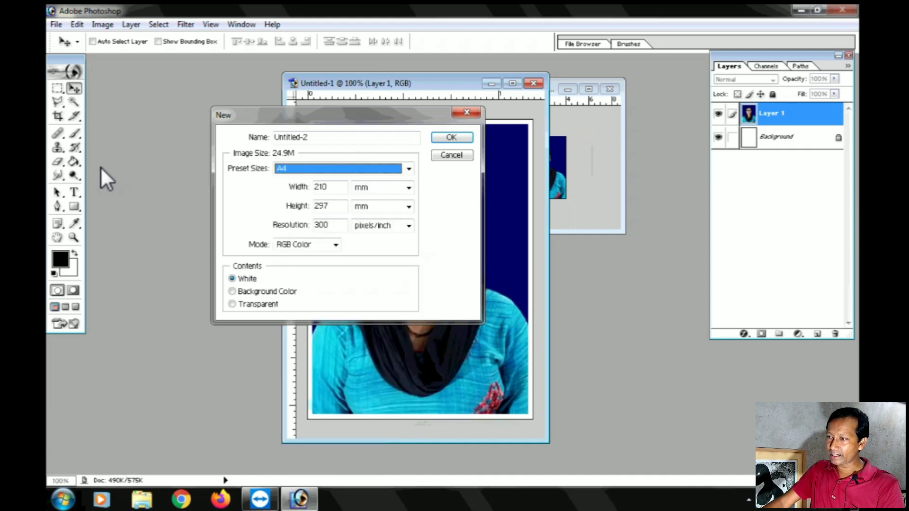
key("Return")
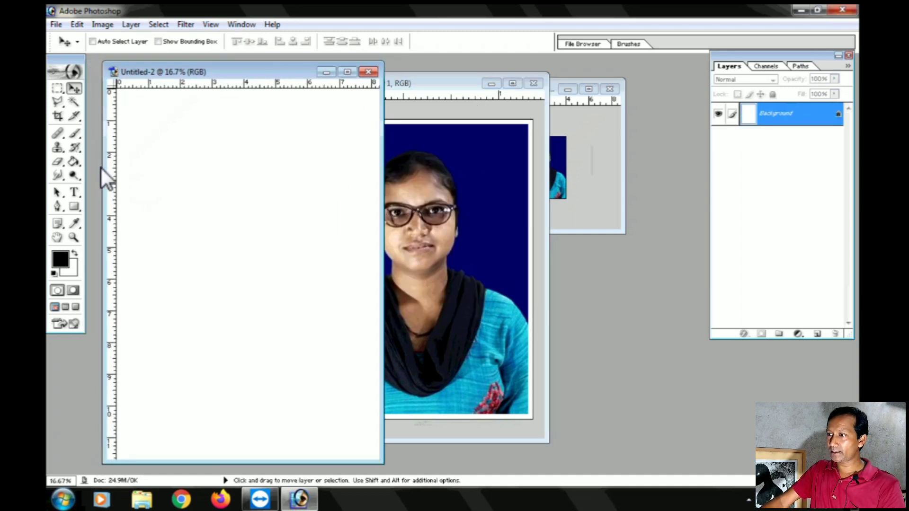
Step: Copy the portrait layer from Untitled-1 onto the A4 page and move it into the page's upper-left corner
key("ctrl+Tab")
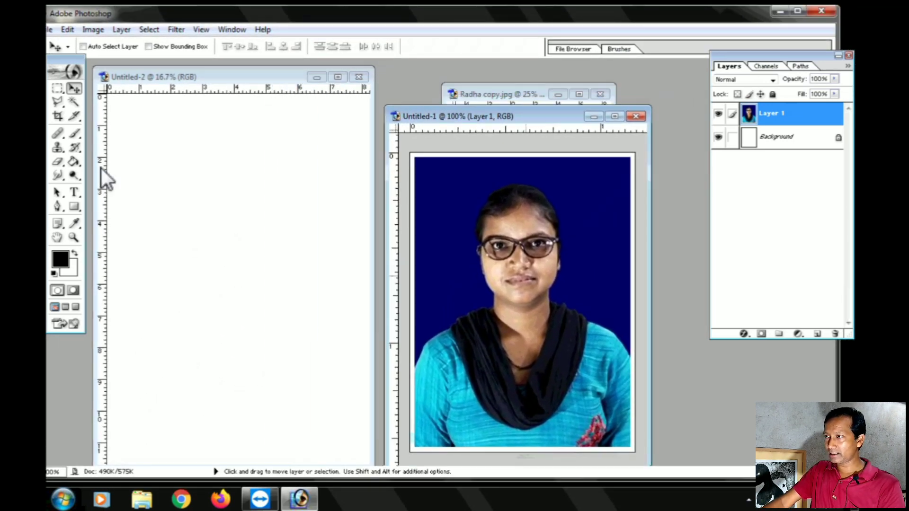
left_click_drag(515, 285, 131, 125)
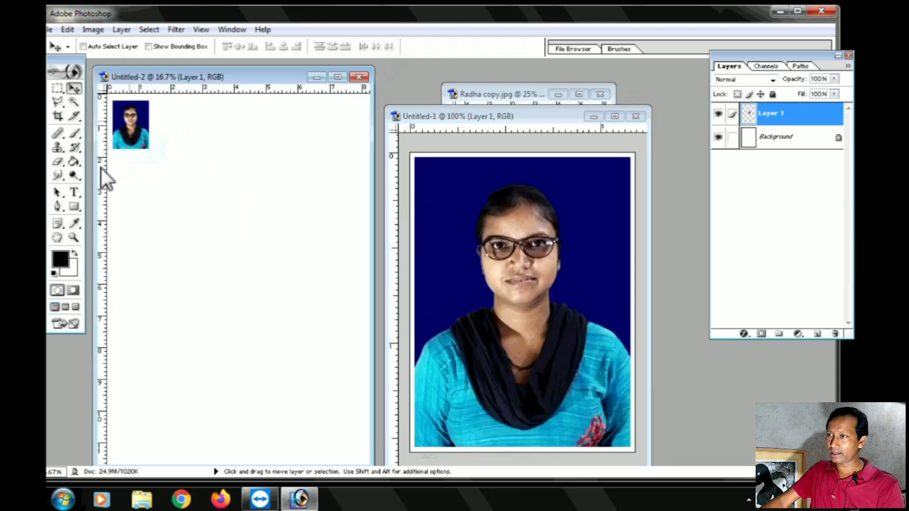
key("shift+Left")
key("shift+Left")
key("shift+Left")
key("shift+Left")
key("shift+Left")
key("shift+Left")
key("shift+Left")
key("shift+Up")
key("shift+Up")
key("shift+Up")
key("shift+Up")
key("shift+Up")
key("shift+Up")
key("shift+Up")
key("shift+Up")
key("shift+Up")
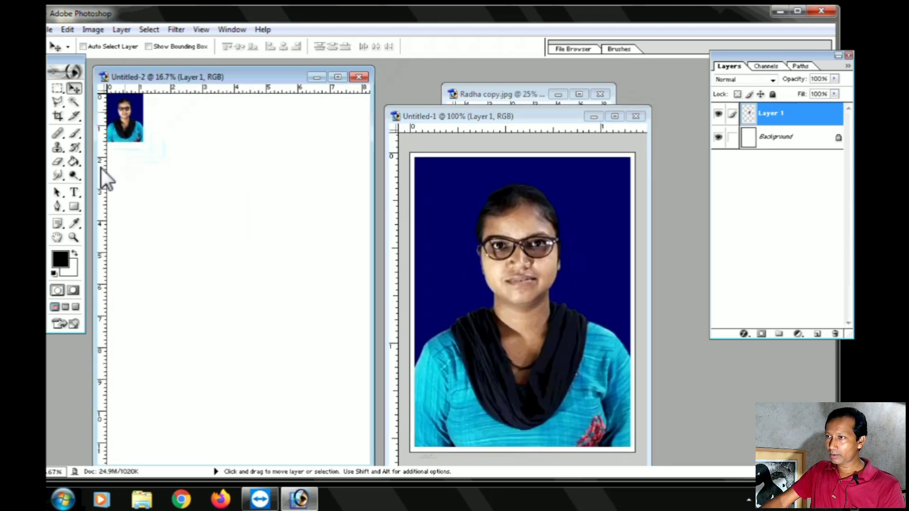
Step: Nudge the portrait on the A4 page slightly right and down to leave a narrow margin at the left and top edges
key("shift+Right")
key("shift+Right")
key("shift+Right")
key("shift+Right")
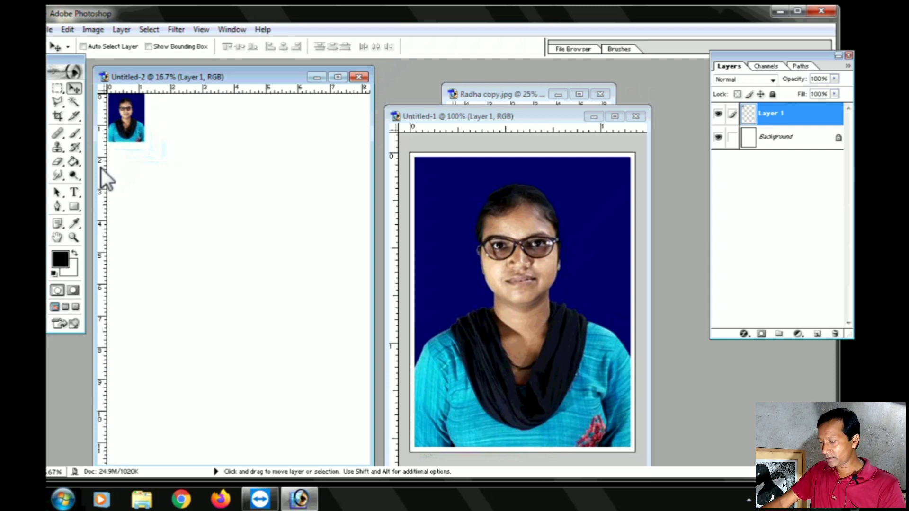
key("shift+Down")
key("shift+Down")
key("shift+Down")
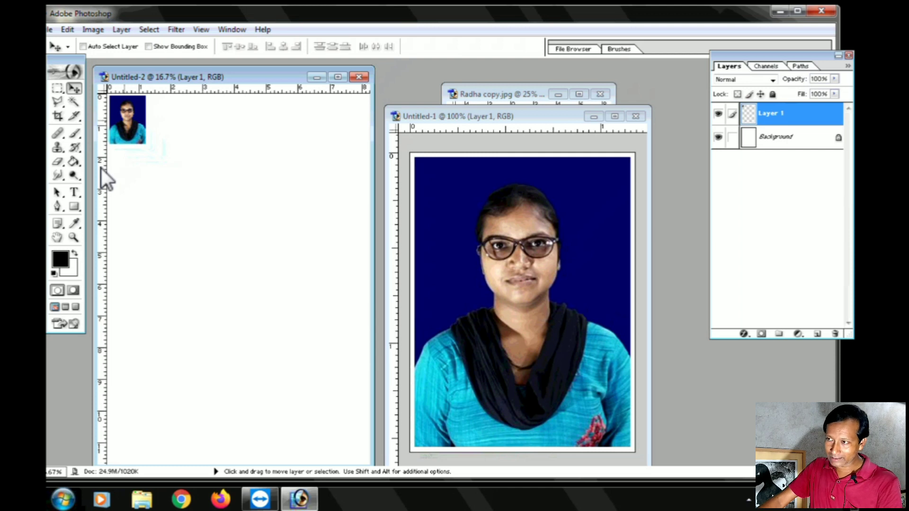
Step: Try placing a duplicate of the portrait directly against the right side of the first one
key("alt")
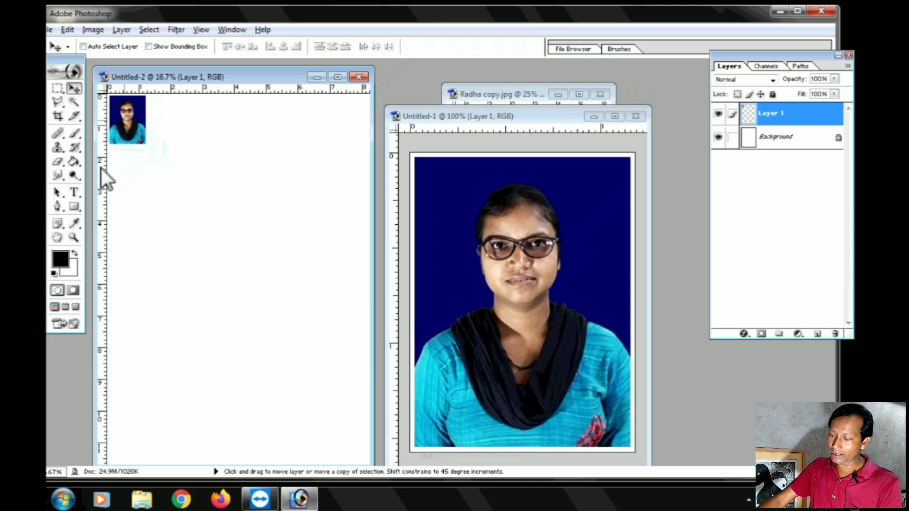
left_click_drag(127, 122, 162, 124)
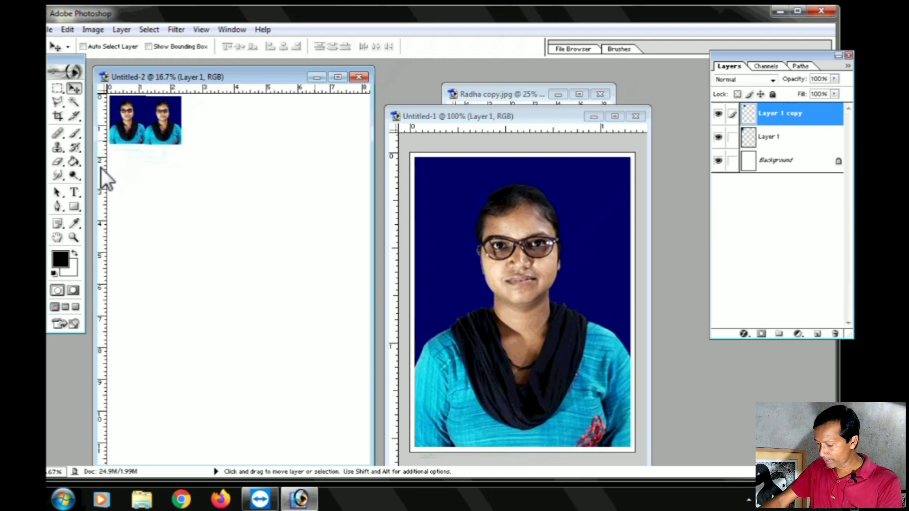
key("Up")
key("Right")
key("Right")
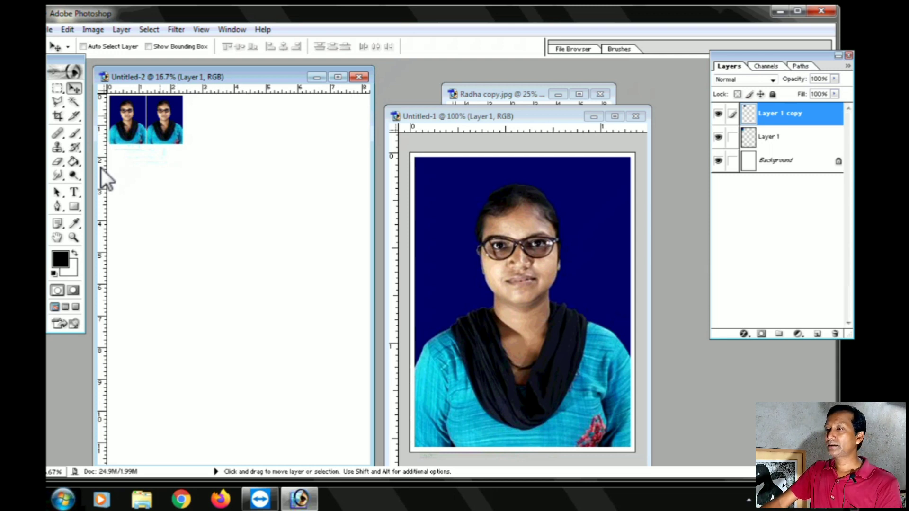
Step: Delete the duplicate portrait layer from the A4 page
right_click(105, 177)
key("Escape")
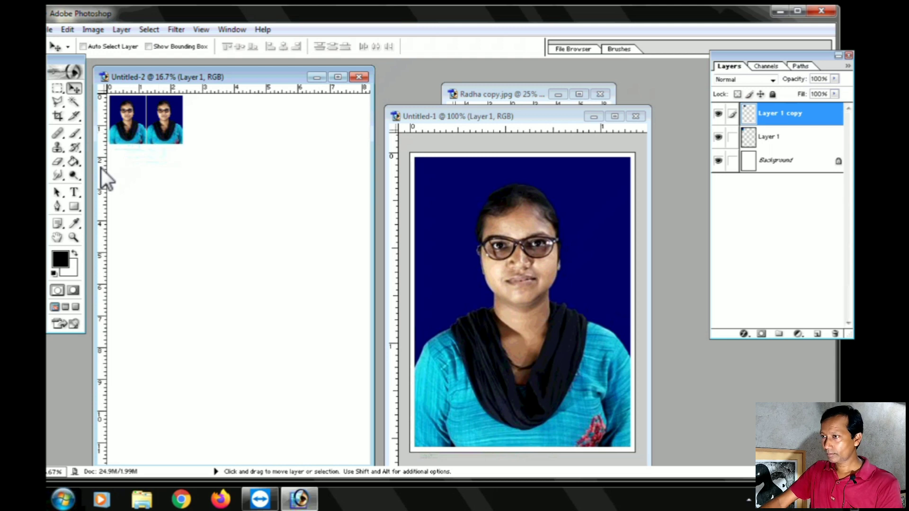
key("Delete")
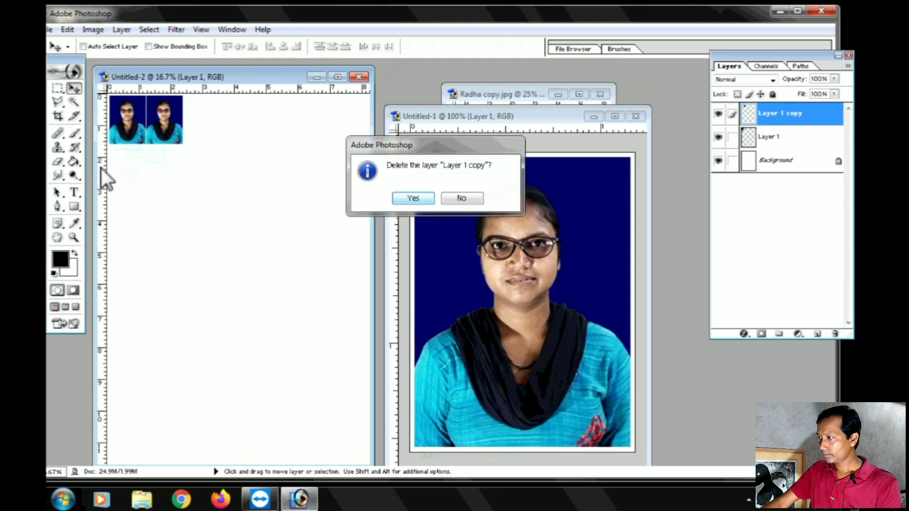
key("Return")
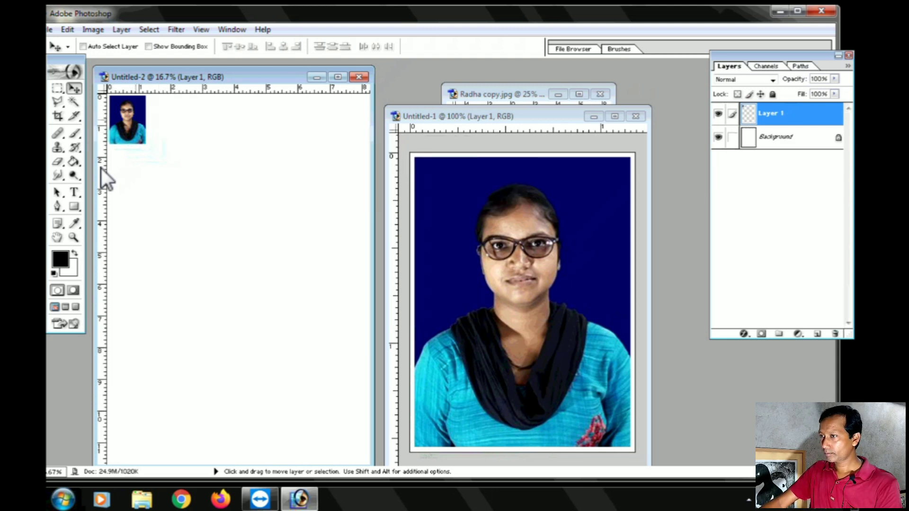
right_click(125, 124)
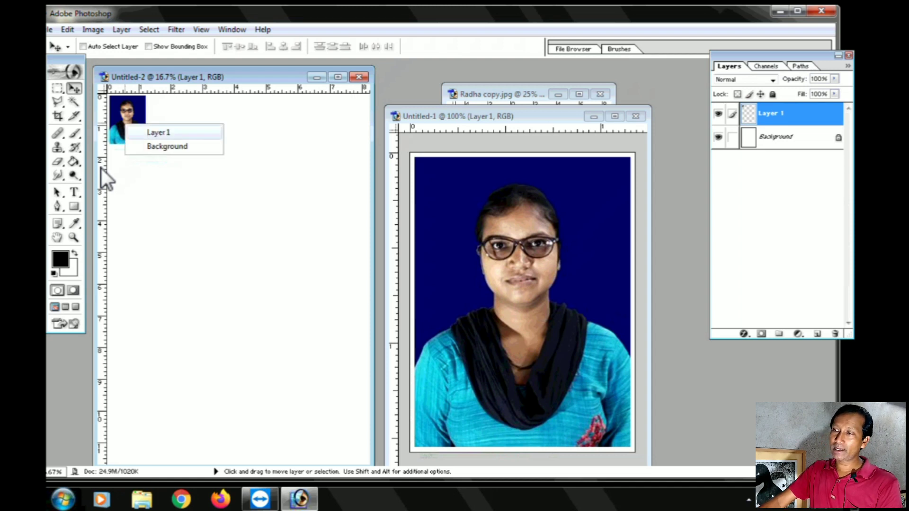
key("Escape")
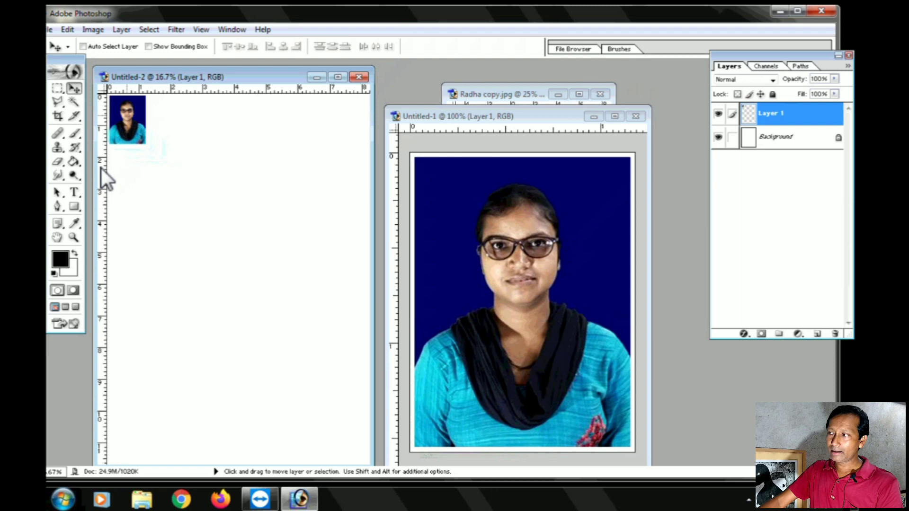
Step: Duplicate the portrait to the right of the first one, level with it and separated by a small gap
key("alt")
left_click_drag(127, 115, 166, 113)
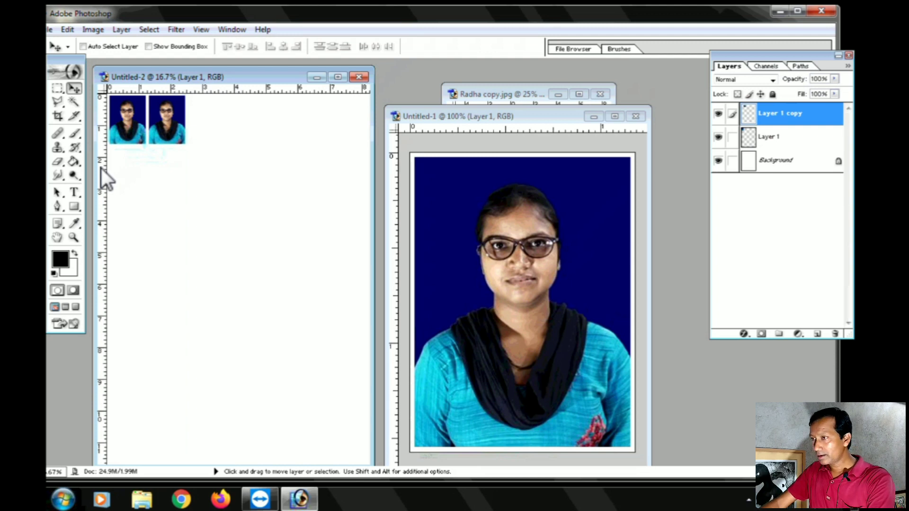
key("shift+Right")
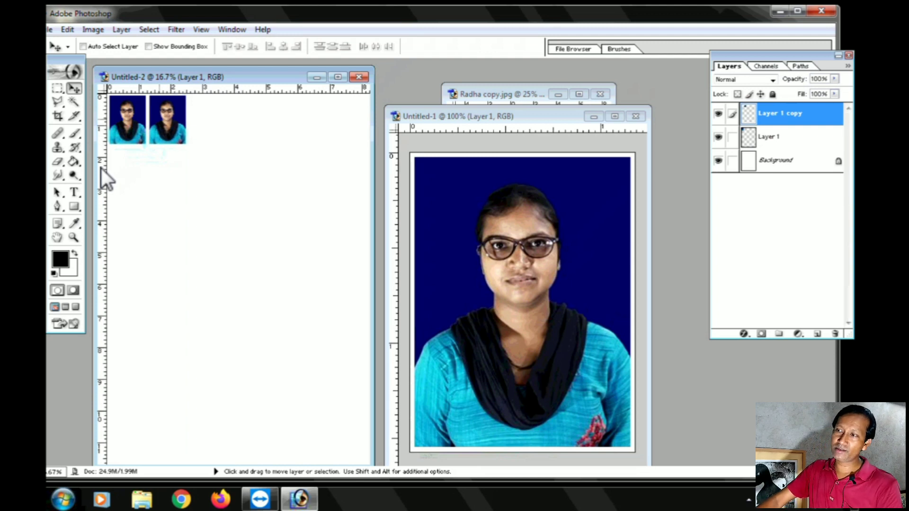
Step: Add a third copy of the portrait beside the second, with the same gap and aligned with the row
key("alt+shift+Right")
key("alt+shift+Right")
key("alt+shift+Right")
key("alt+shift+Right")
key("alt+shift+Right")
key("alt+shift+Right")
key("alt+shift+Right")
key("alt+shift+Right")
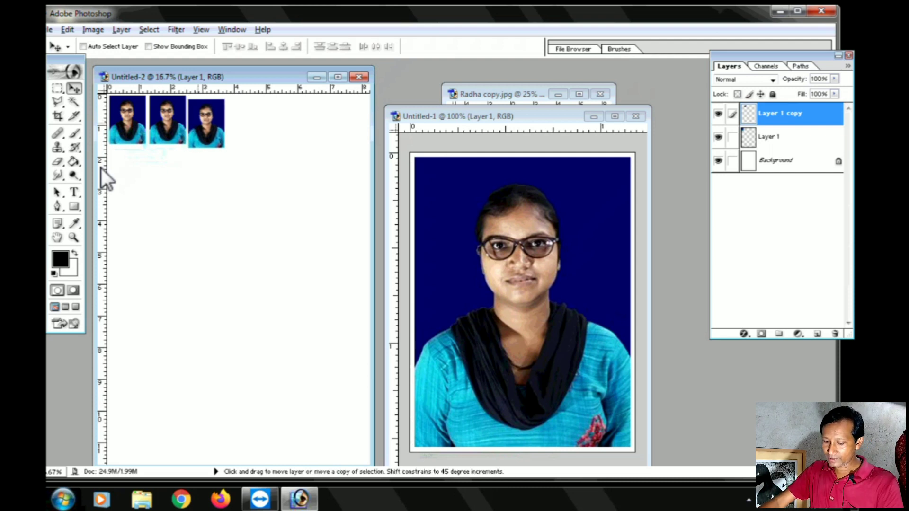
key("Right")
key("Down")
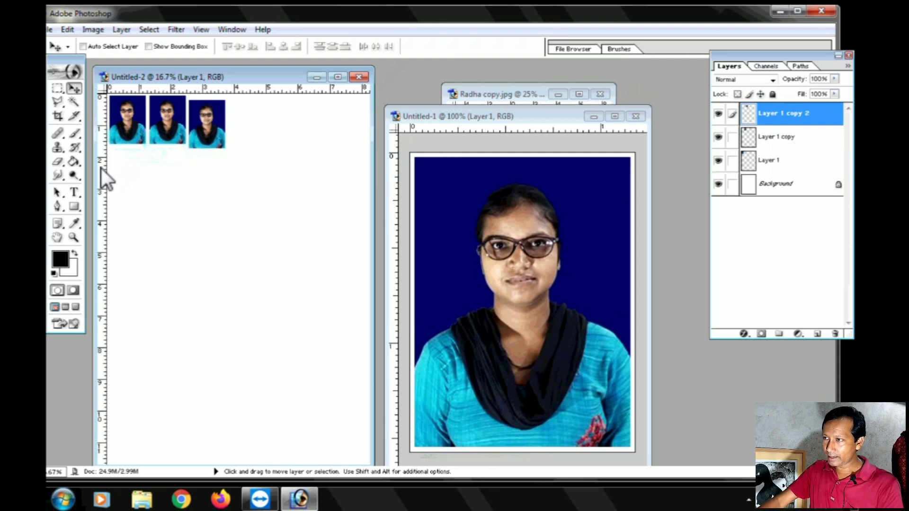
key("shift+Up")
key("shift+Up")
key("shift+Up")
key("shift+Up")
key("shift+Up")
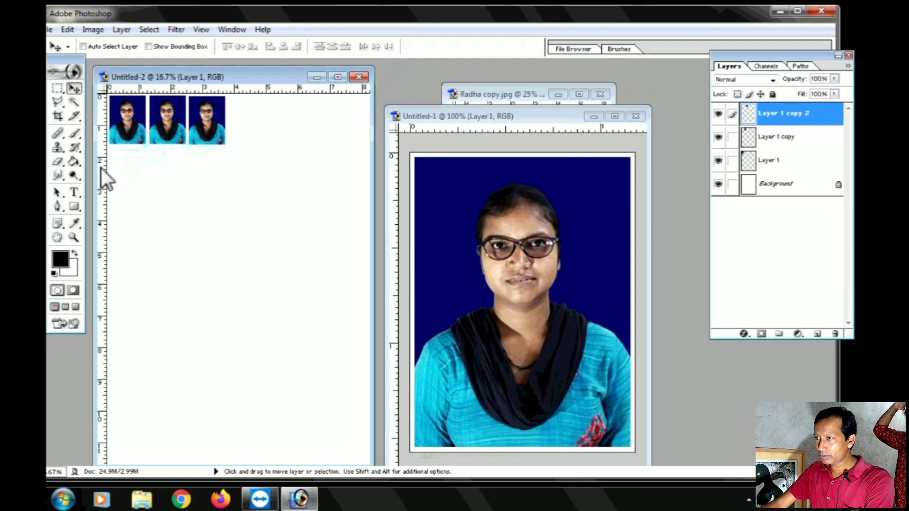
Step: Add a fourth copy of the portrait beside the third, evenly spaced and aligned with the row
key("alt+shift+Right")
key("alt+shift+Right")
key("alt+shift+Right")
key("alt+shift+Right")
key("alt+shift+Right")
key("alt+shift+Right")
key("alt+shift+Right")
key("alt+shift+Right")
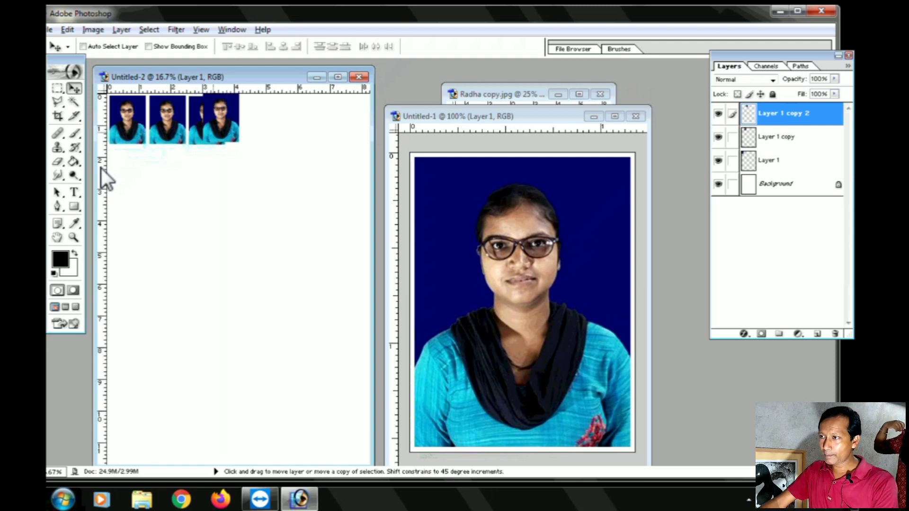
key("alt+shift+Left")
key("alt+shift+Left")
key("alt+shift+Left")
key("alt+shift+Left")
key("alt+shift+Up")
key("alt+shift+Up")
key("alt+shift+Up")
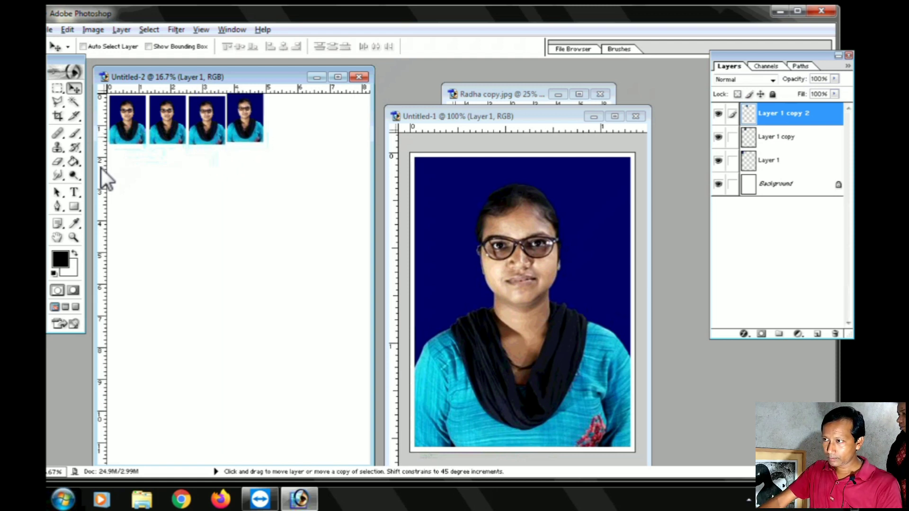
key("shift+Right")
key("shift+Right")
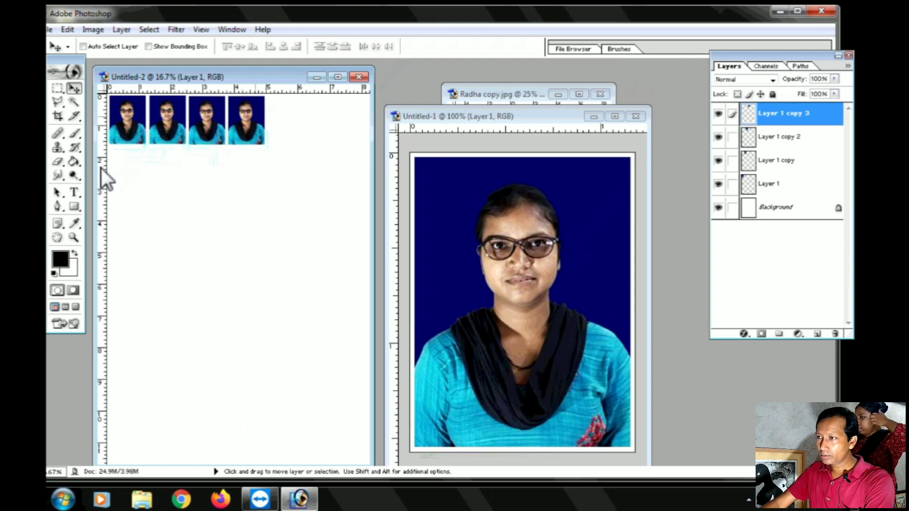
Step: Add a fifth copy of the portrait beside the fourth, evenly spaced and aligned with the row
key("alt+shift+Right")
key("alt+shift+Right")
key("alt+shift+Right")
key("alt+shift+Right")
key("alt+shift+Right")
key("alt+shift+Right")
key("alt+shift+Right")
key("alt+shift+Right")
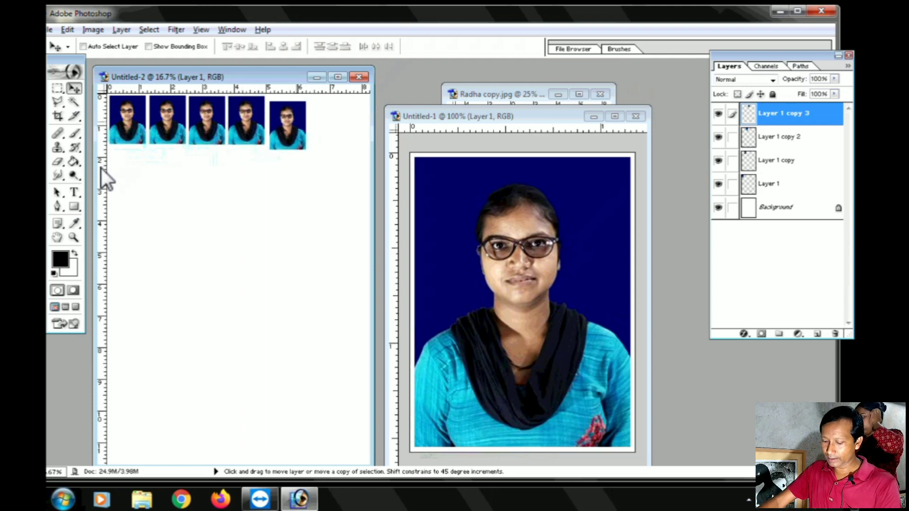
key("shift+Up")
key("shift+Up")
key("shift+Up")
key("shift+Up")
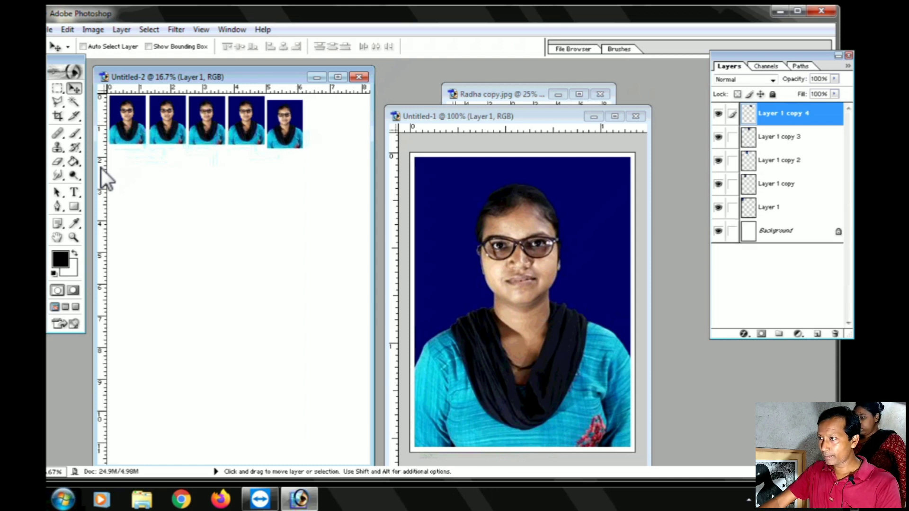
key("shift+Up")
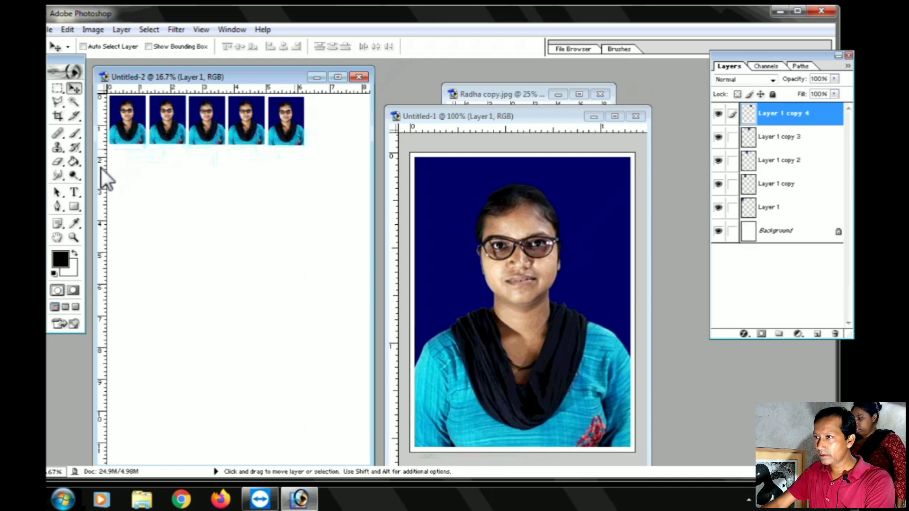
Step: Add a sixth copy of the portrait at the right end of the row, evenly spaced and aligned with the others
key("alt+shift+Right")
key("alt+shift+Right")
key("alt+shift+Right")
key("alt+shift+Right")
key("alt+shift+Right")
key("alt+shift+Right")
key("alt+shift+Right")
key("alt+shift+Right")
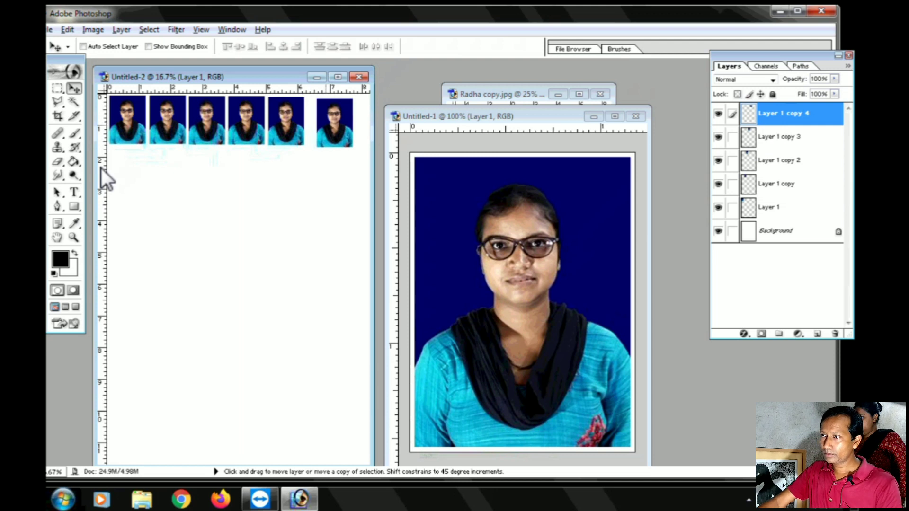
key("shift+Up")
key("shift+Up")
key("shift+Up")
key("shift+Up")
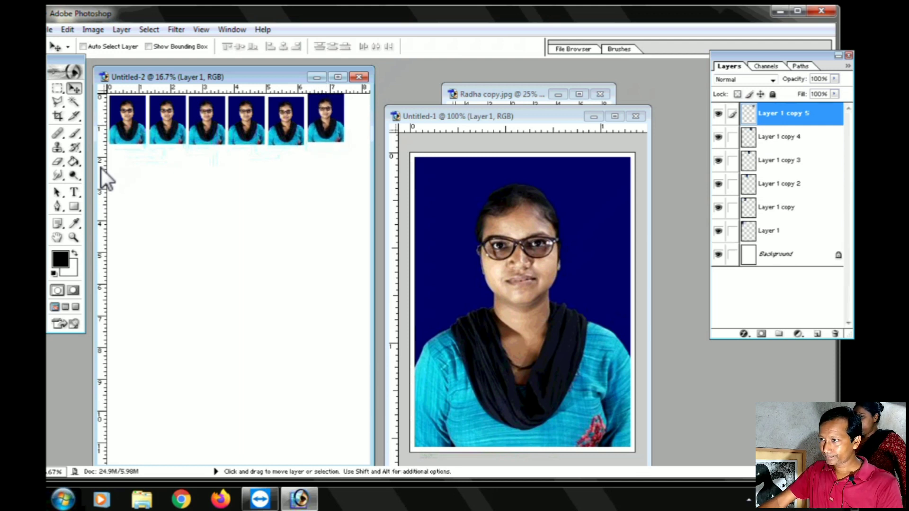
key("shift+Down")
key("shift+Down")
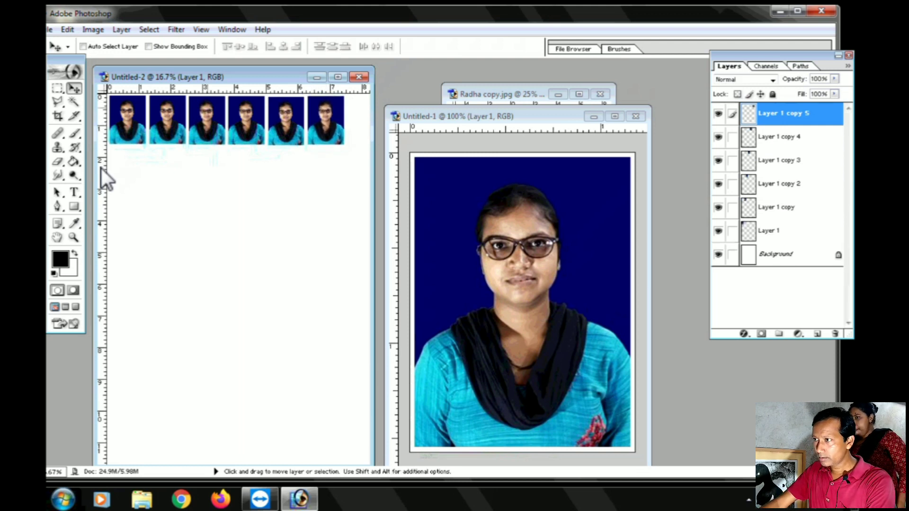